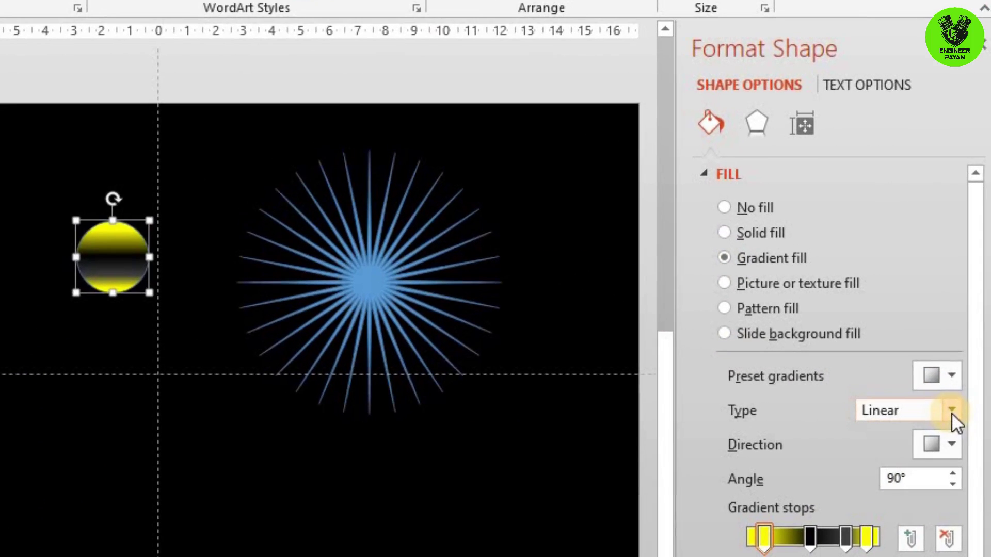
Give the circle's gradient fill the Radial type spreading from the center, and apply a yellow outline.
left_click(958, 352)
left_click(908, 461)
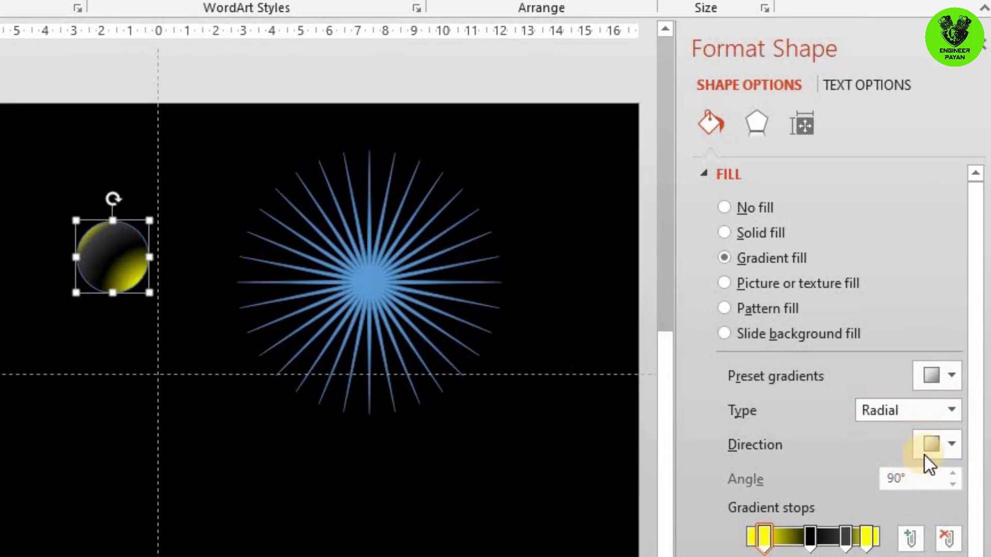
left_click(951, 446)
left_click(877, 487)
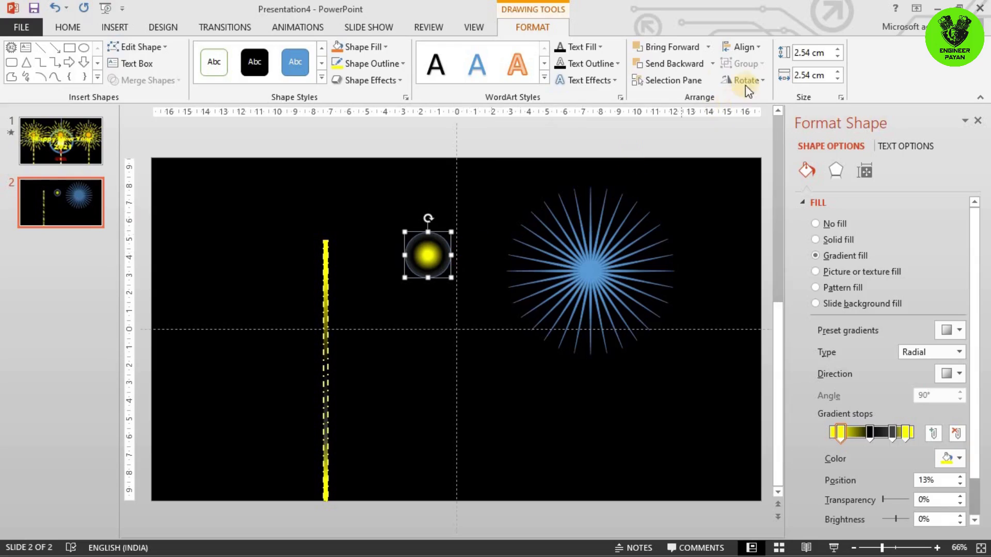
left_click(333, 63)
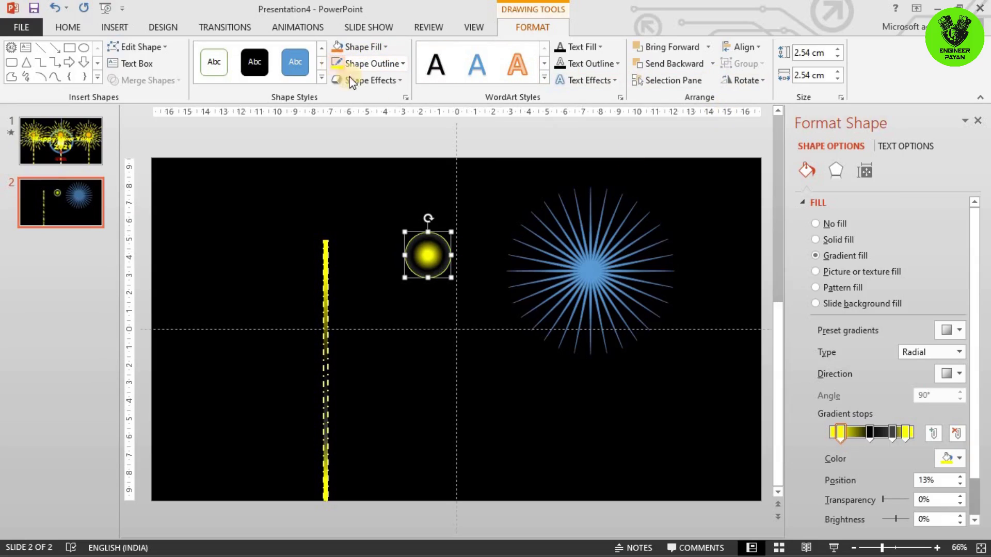
Apply a yellow outline with a 2¼ pt weight to the 32-point star.
left_click(562, 265)
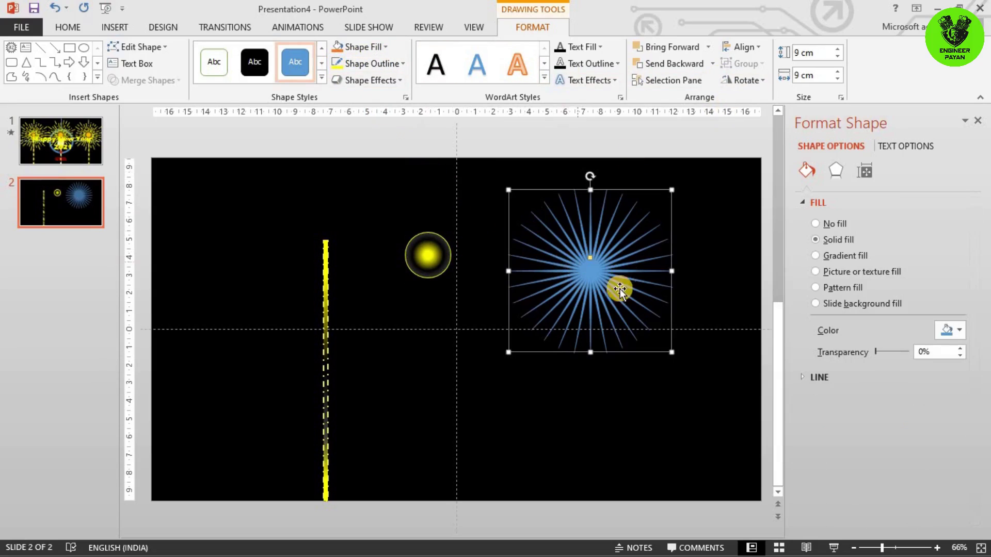
left_click(342, 66)
left_click(355, 64)
mouse_move(393, 241)
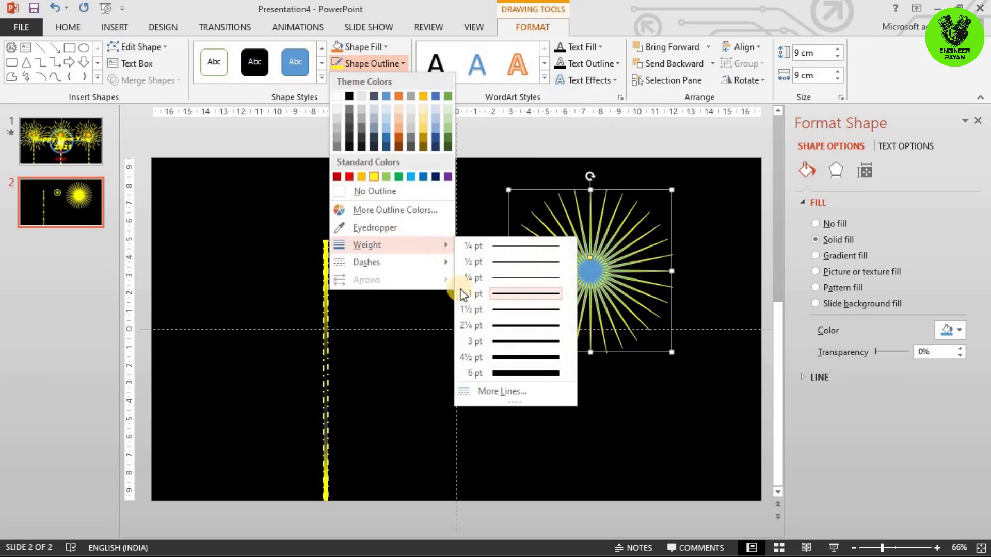
left_click(510, 325)
Change the star's outline to a dash-dot style and fill the star with the yellow-and-black radial gradient.
left_click(401, 64)
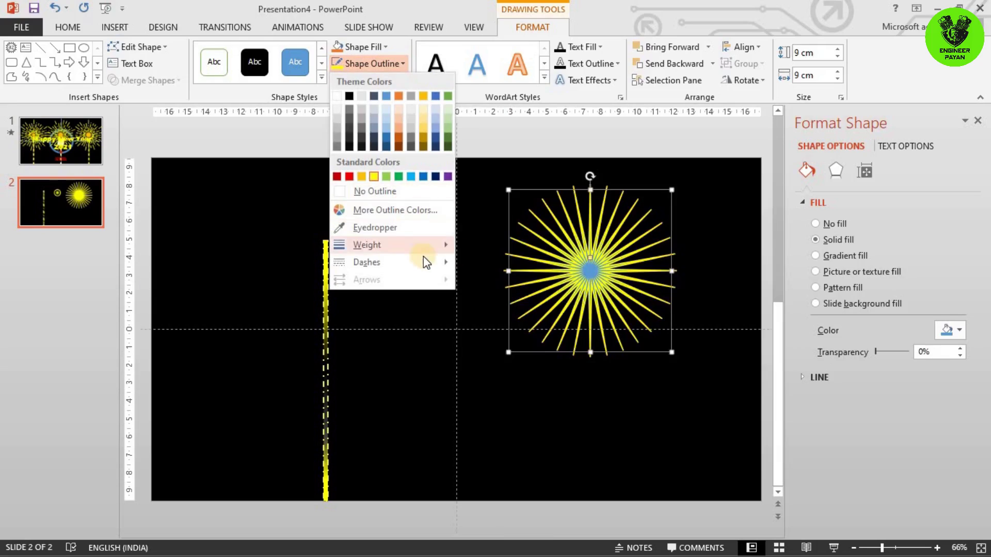
mouse_move(425, 260)
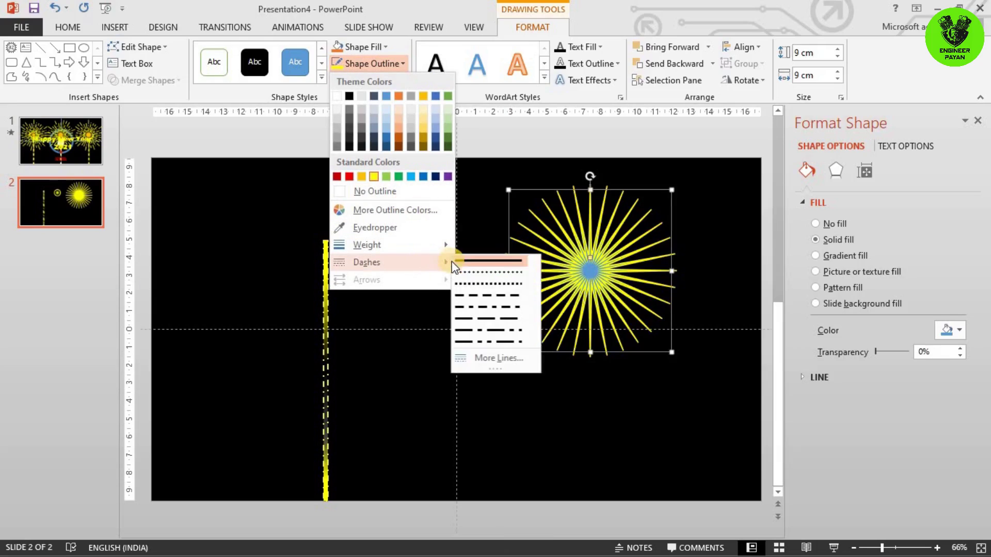
left_click(491, 303)
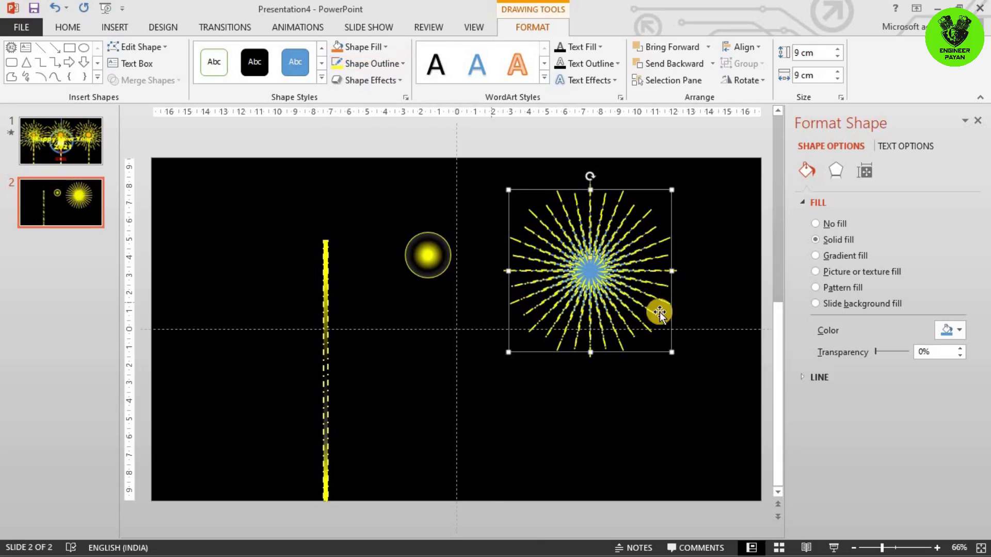
left_click(816, 256)
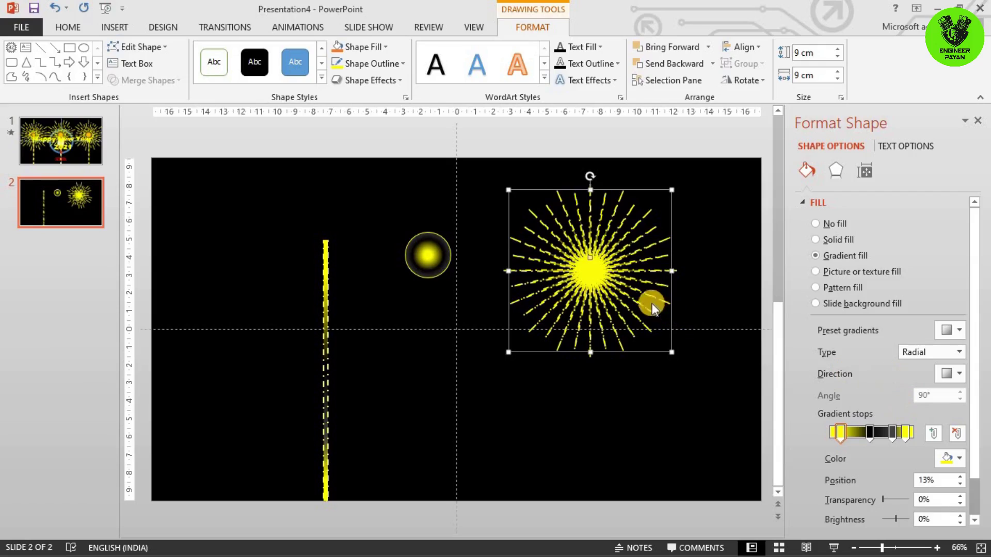
left_click(612, 410)
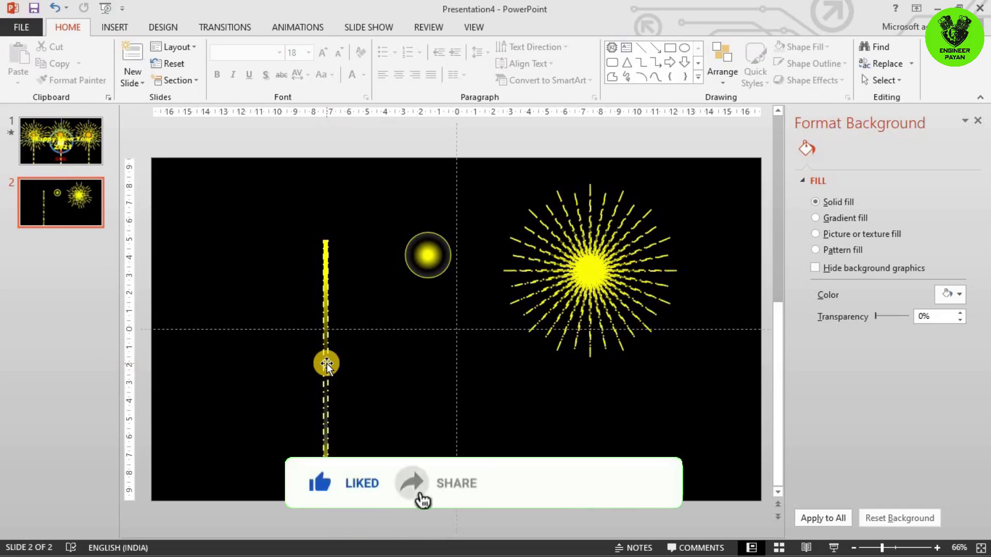
Close the shape formatting options and apply the Fly In entrance animation to the tall thin rectangle.
left_click(326, 263)
left_click(301, 28)
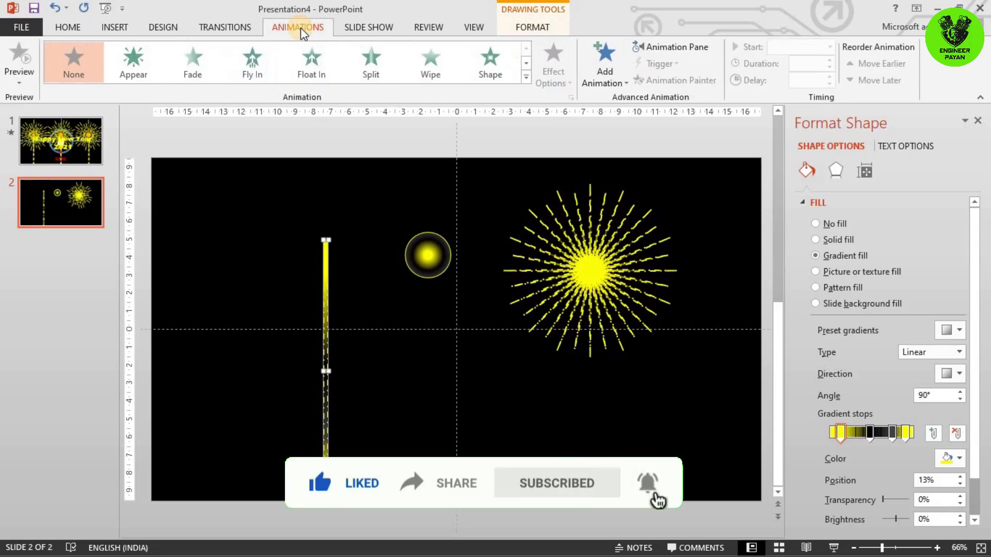
left_click(978, 121)
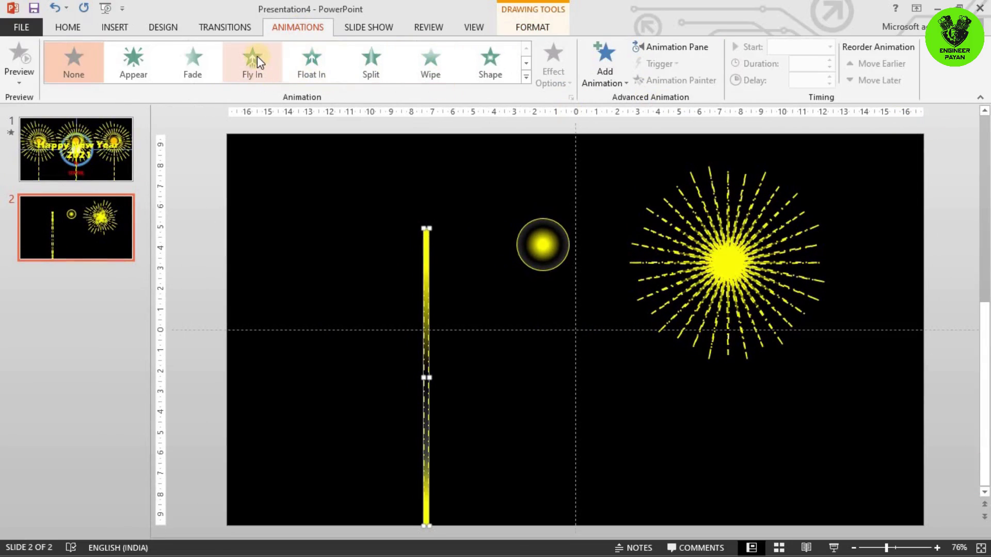
left_click(257, 57)
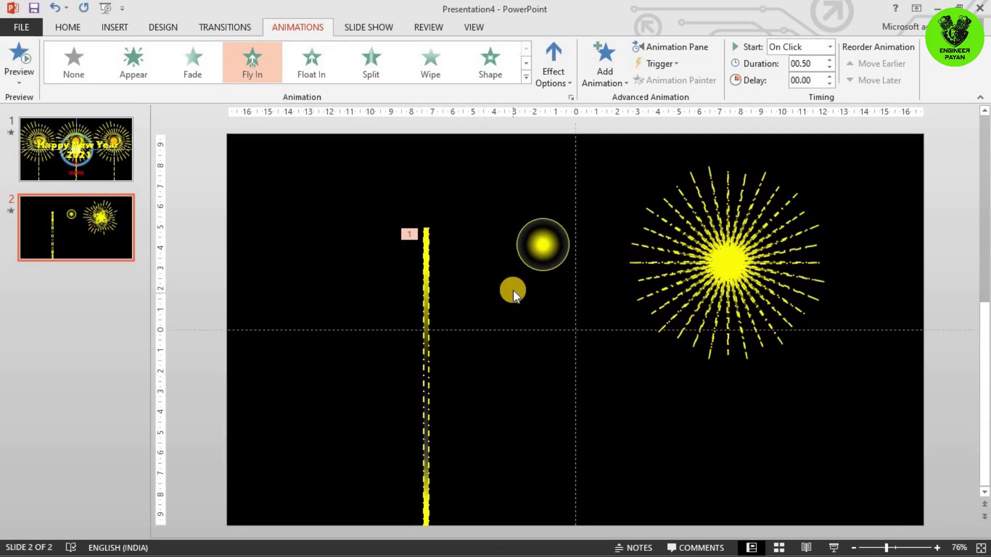
Add a Dissolve Out exit animation to the tall thin rectangle.
left_click(600, 66)
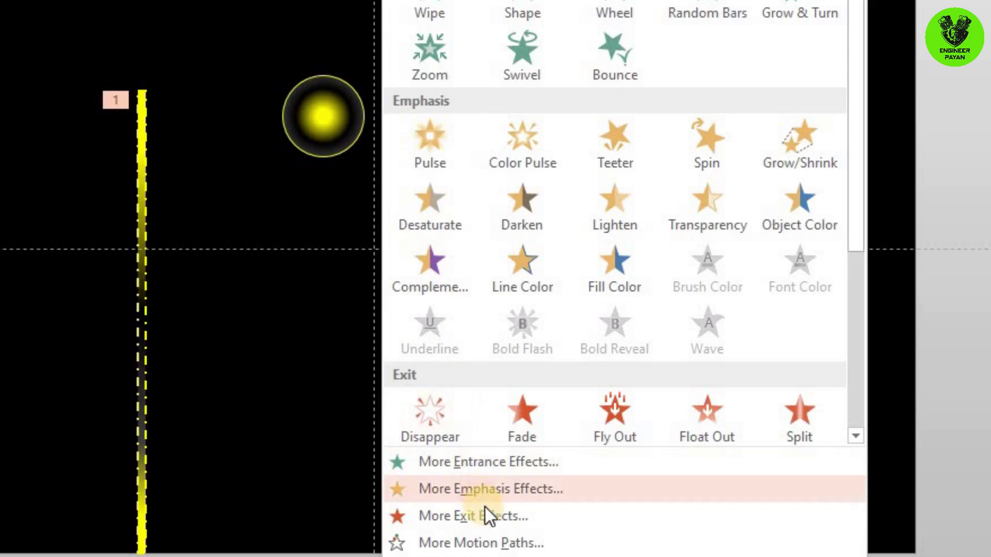
left_click(507, 512)
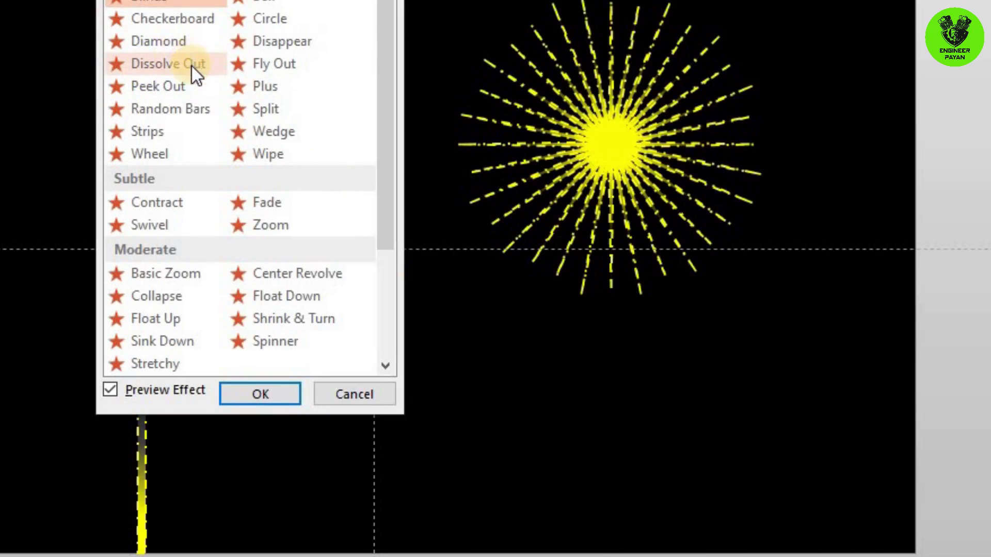
left_click(191, 66)
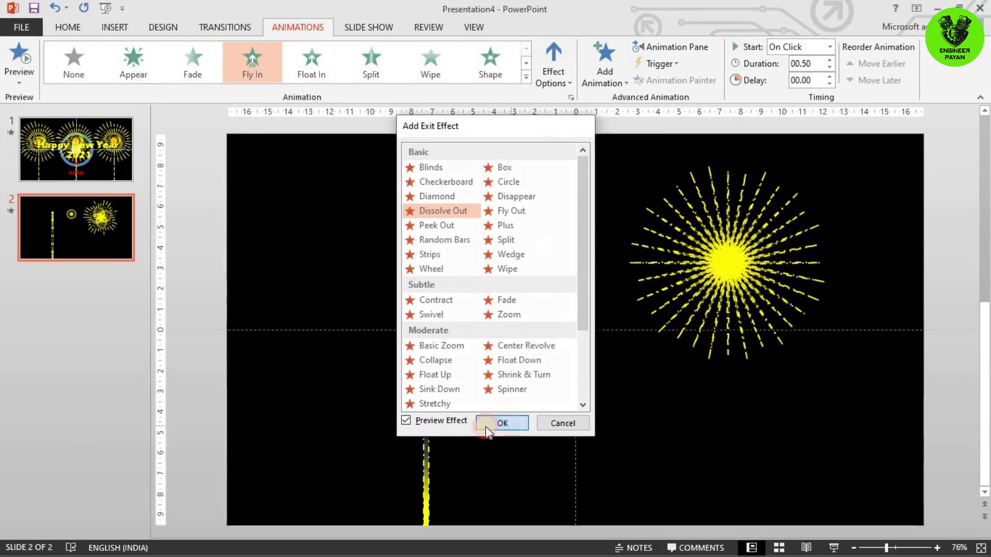
left_click(485, 423)
Apply the Zoom entrance animation to the circle and add a Grow/Shrink emphasis animation to it.
left_click(549, 252)
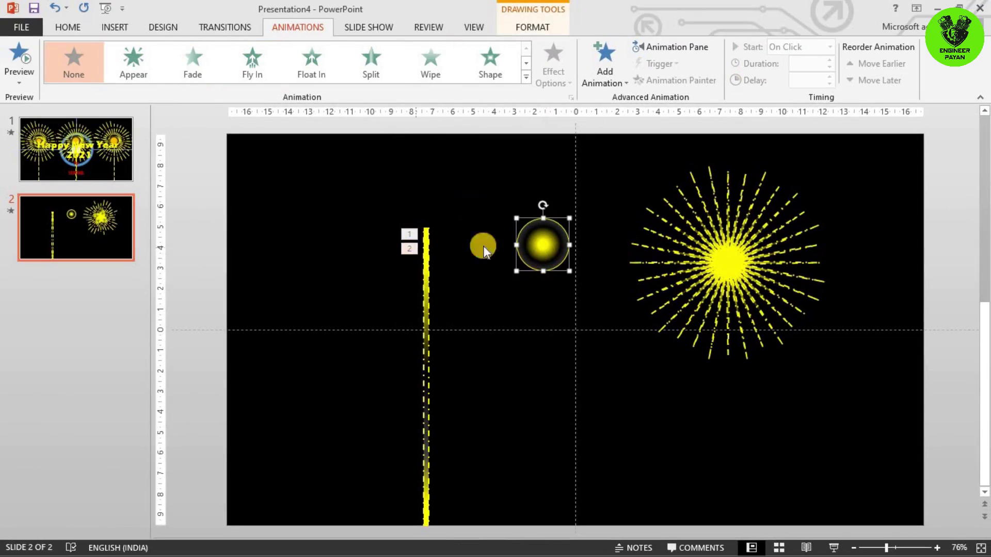
left_click(526, 77)
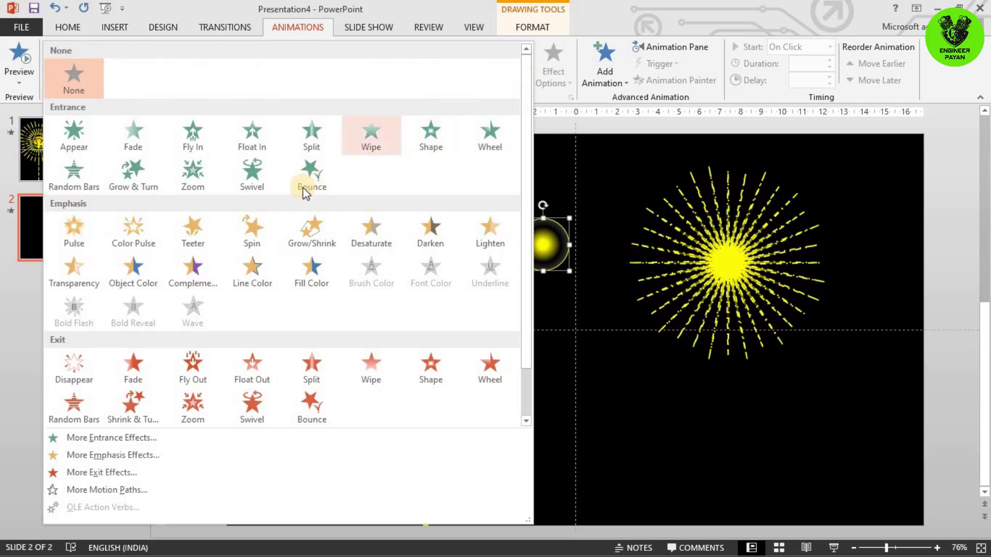
left_click(209, 182)
left_click(603, 67)
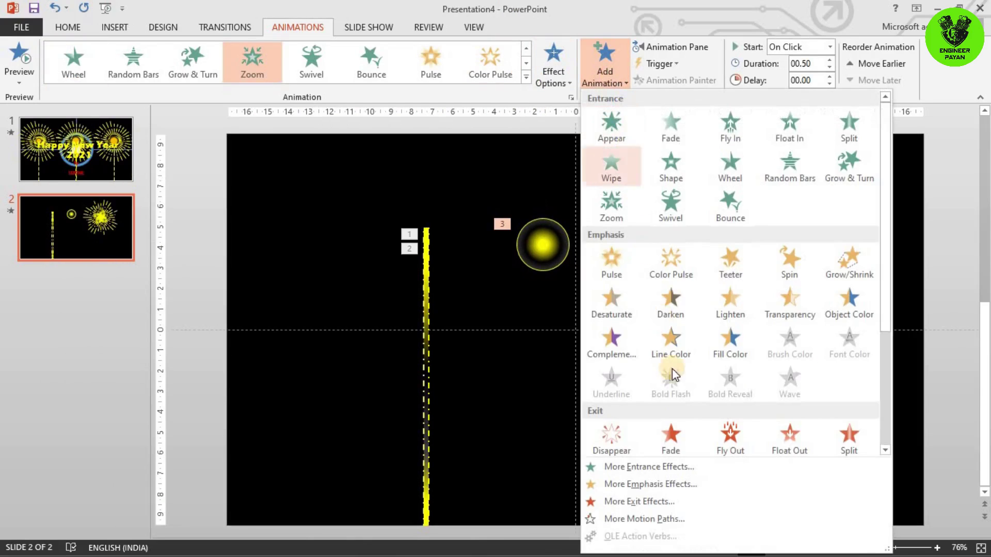
left_click(845, 267)
Add a Dissolve Out exit animation to the circle.
left_click(610, 67)
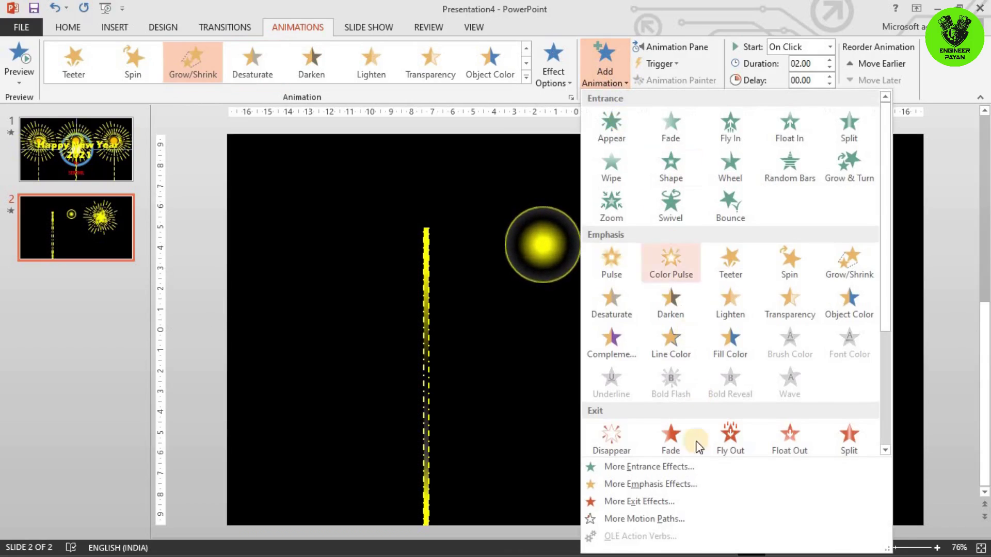
left_click(656, 502)
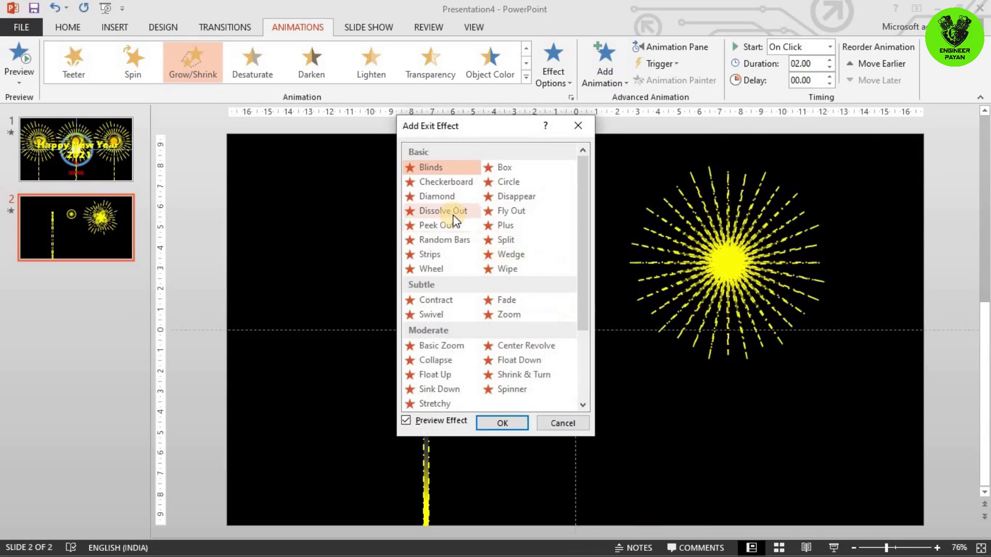
left_click(448, 212)
left_click(512, 425)
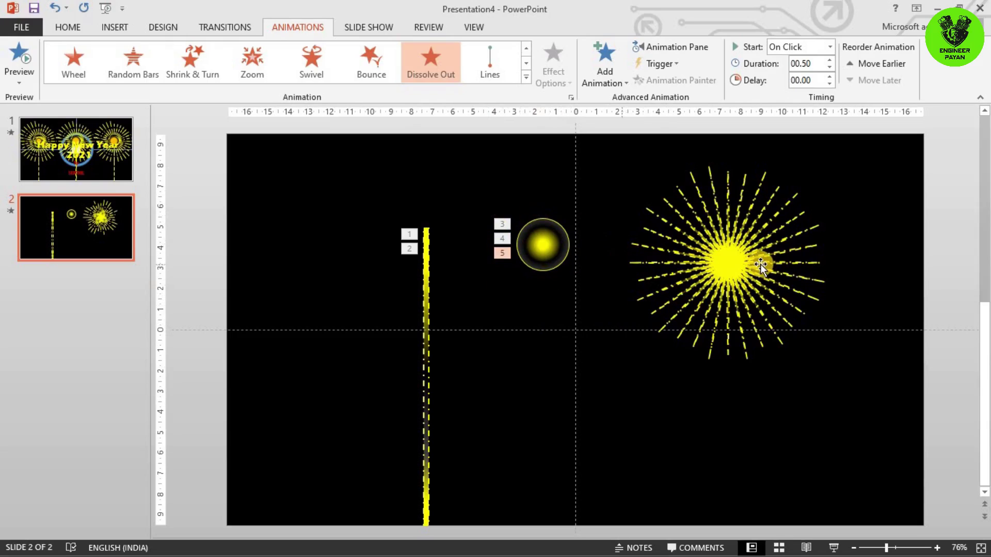
Apply the Zoom entrance animation to the 32-point star and add a Grow/Shrink emphasis animation to it.
left_click(733, 261)
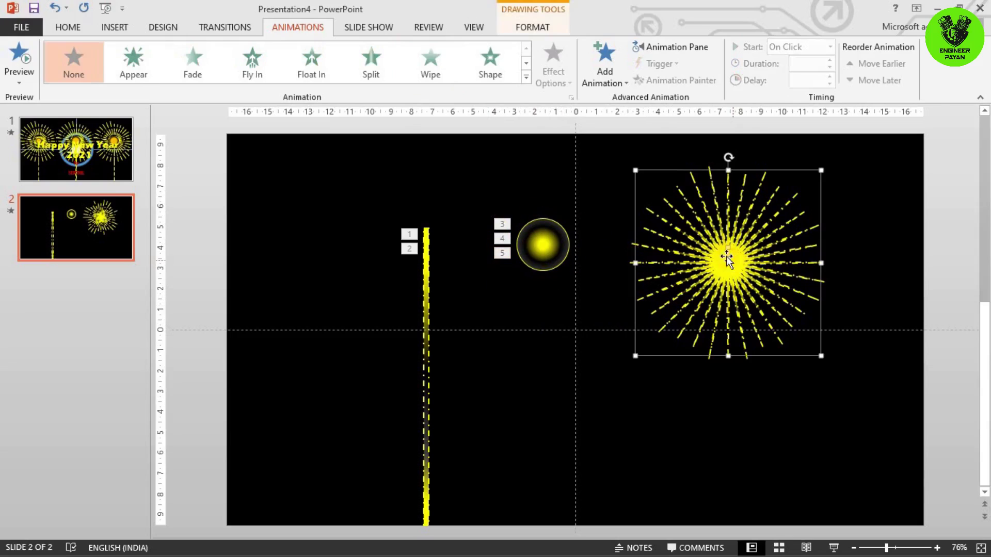
left_click(529, 78)
left_click(205, 182)
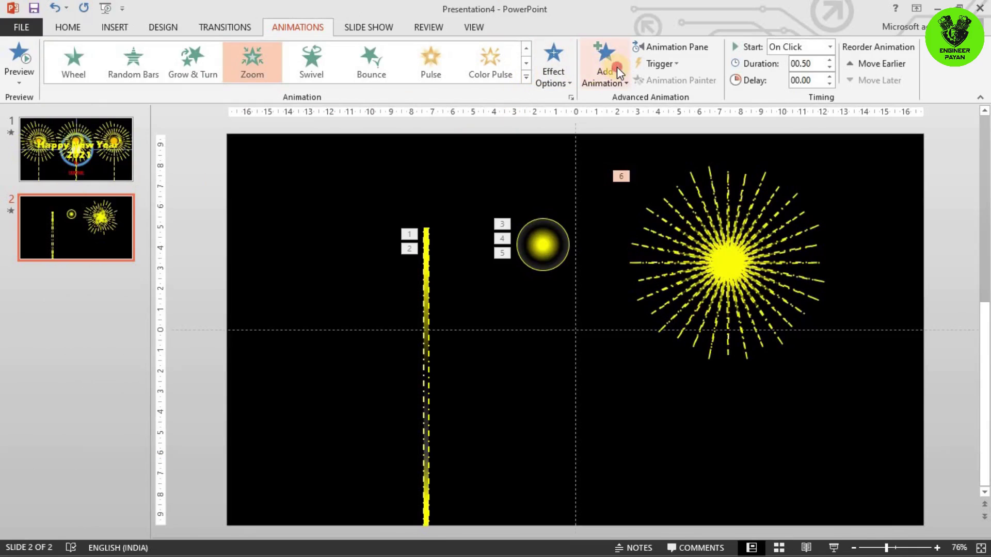
left_click(618, 67)
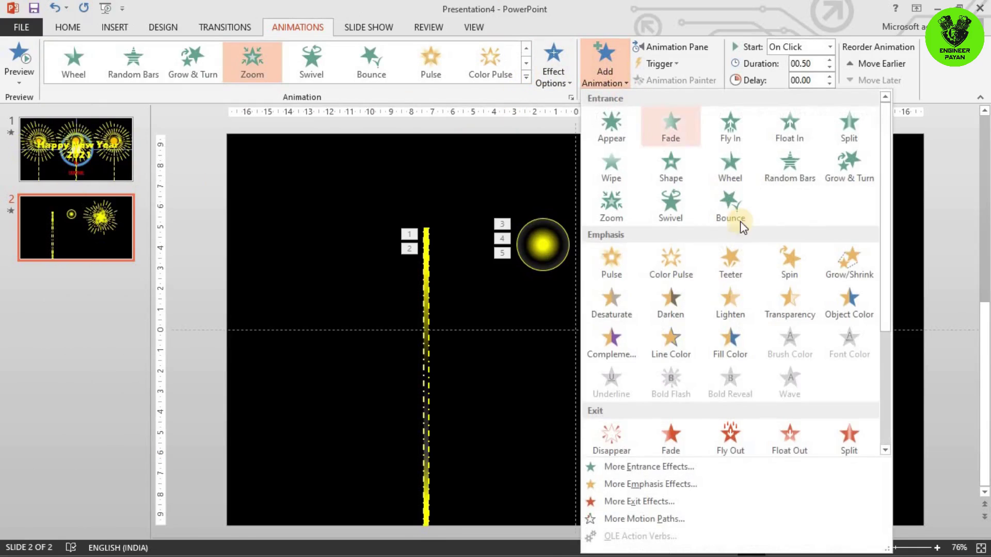
left_click(840, 251)
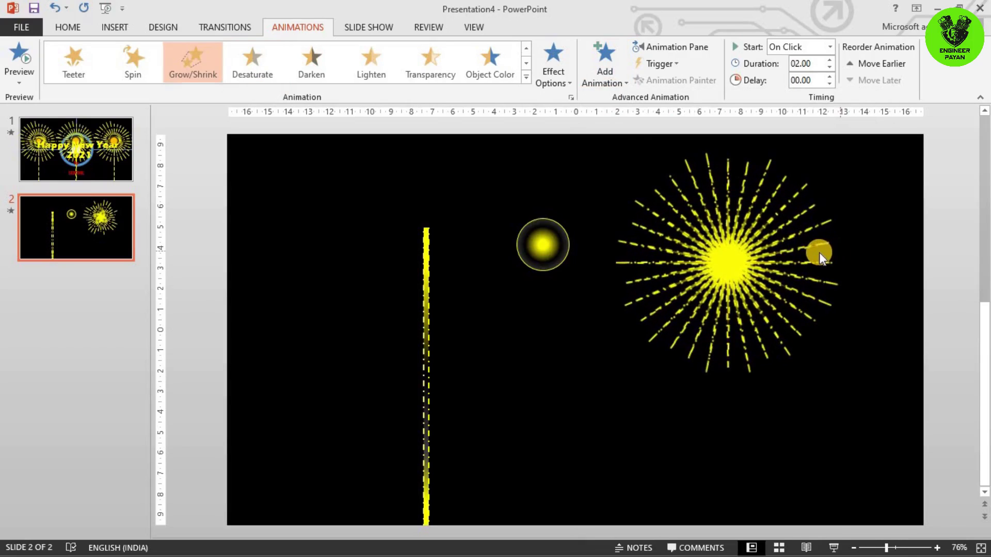
left_click(601, 71)
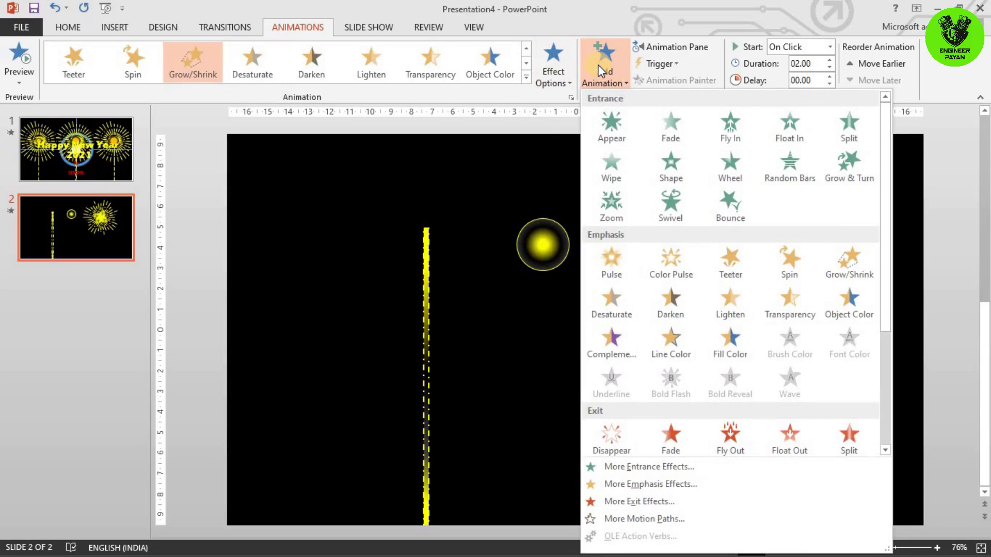
left_click(672, 488)
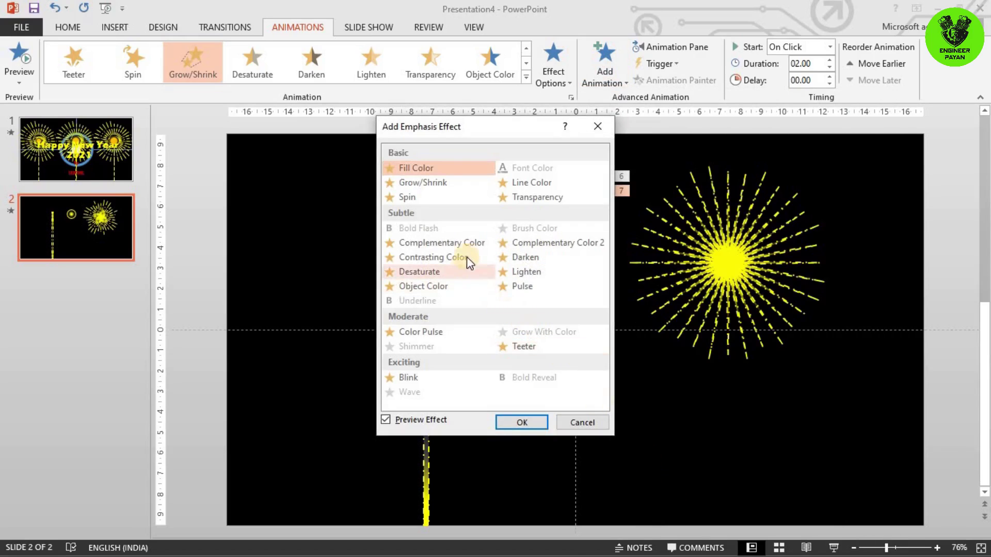
left_click(599, 131)
Add a Dissolve Out exit animation to the 32-point star.
left_click(603, 77)
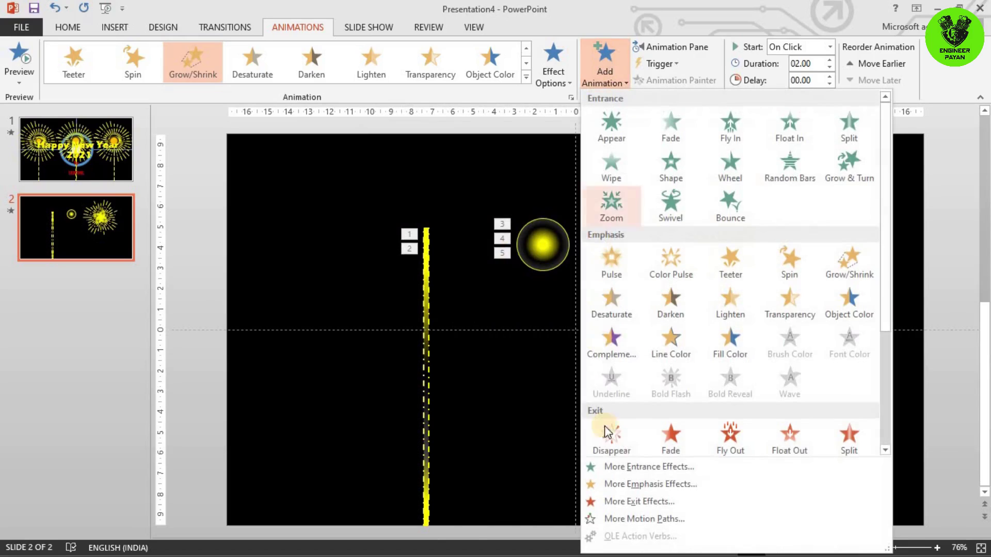
left_click(646, 502)
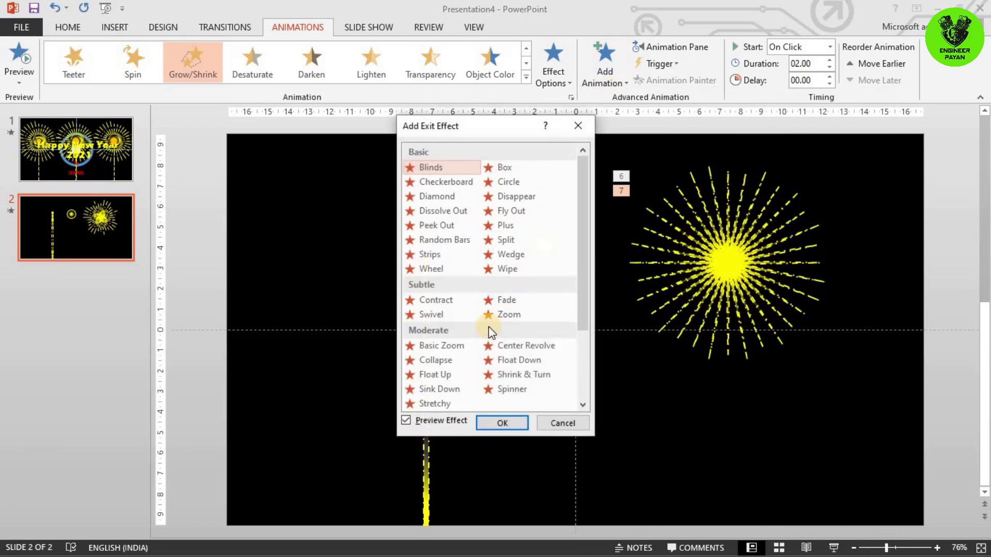
left_click(447, 211)
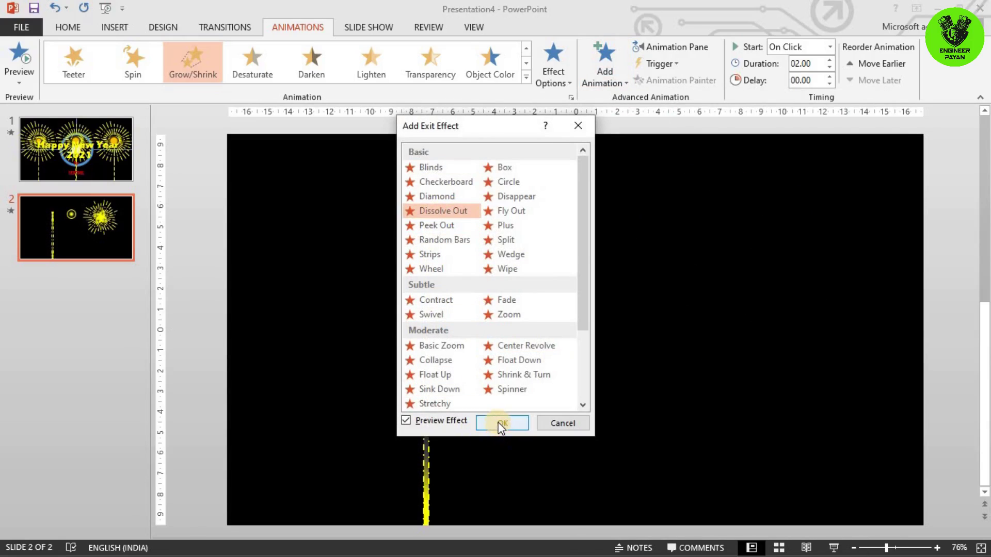
left_click(502, 423)
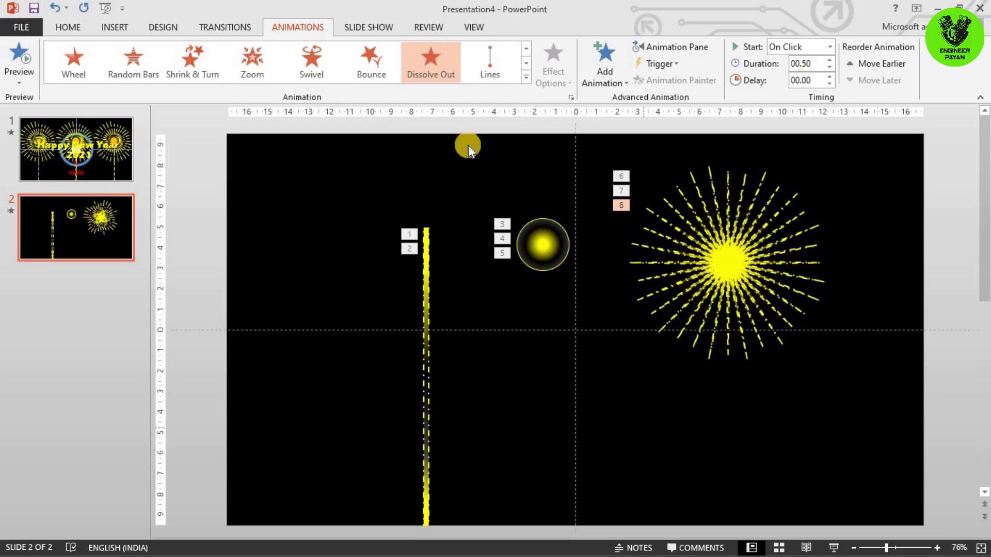
Preview all animations on slide 2 and display the list of the slide's animation effects.
left_click(678, 52)
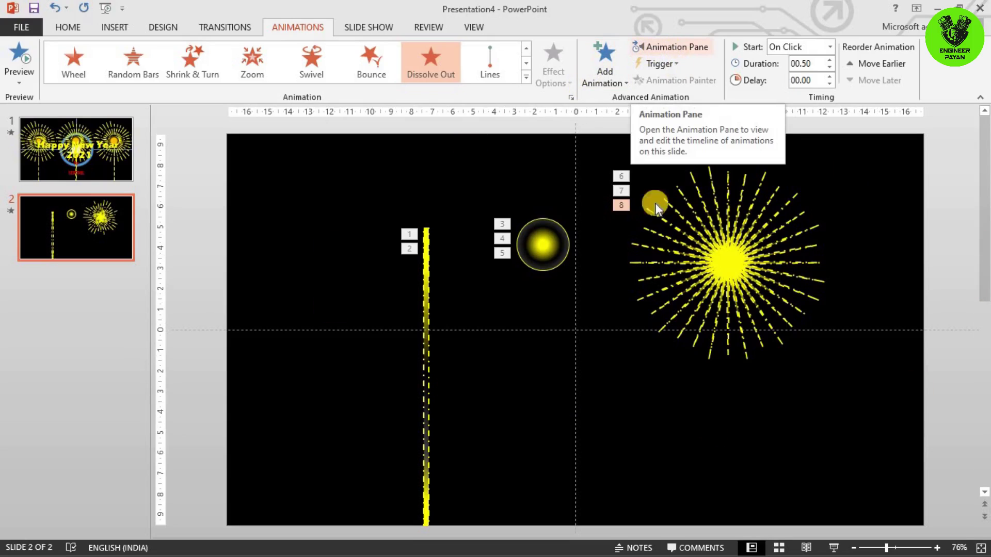
left_click(24, 59)
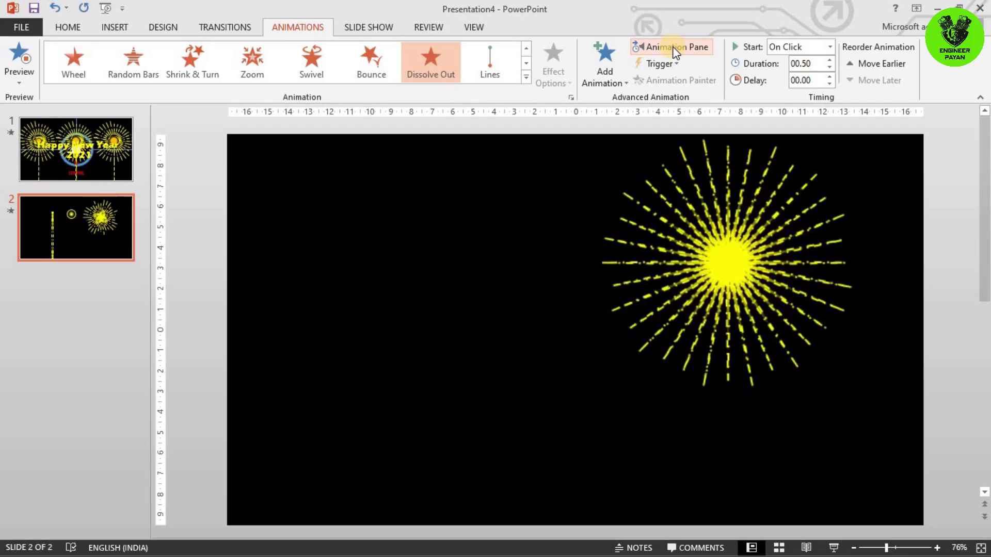
left_click(674, 49)
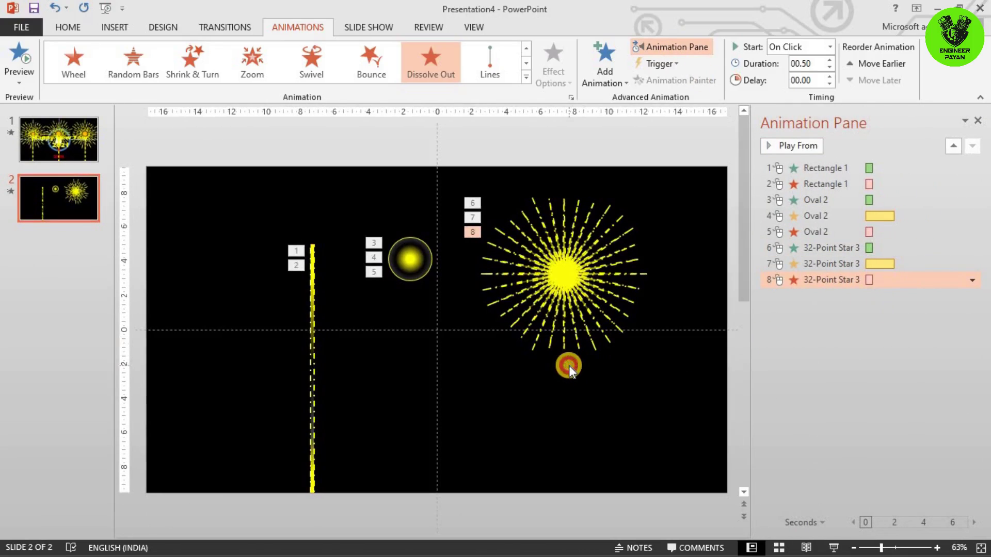
Set the duration of all animation effects on the slide to 1 second.
left_click(569, 366)
key("ctrl+a")
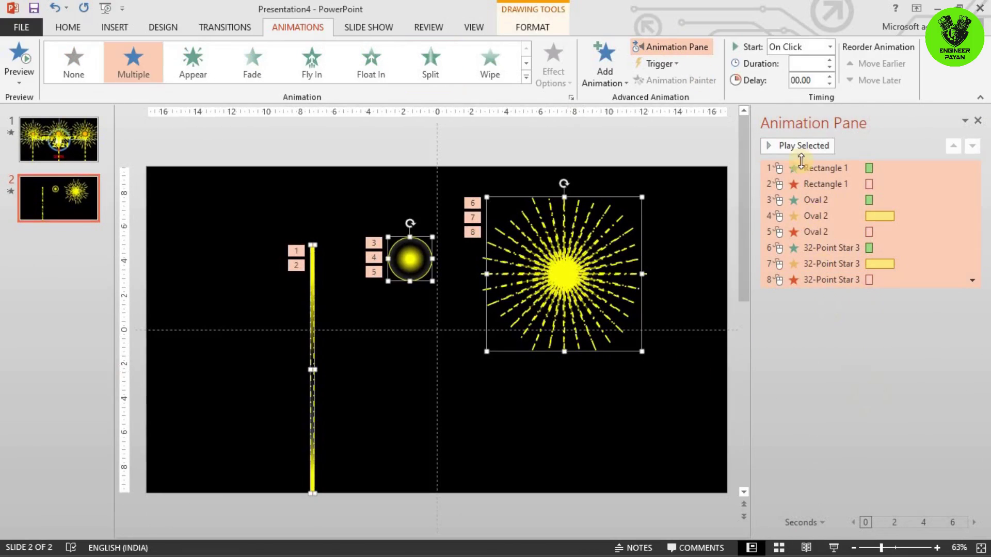
left_click(829, 61)
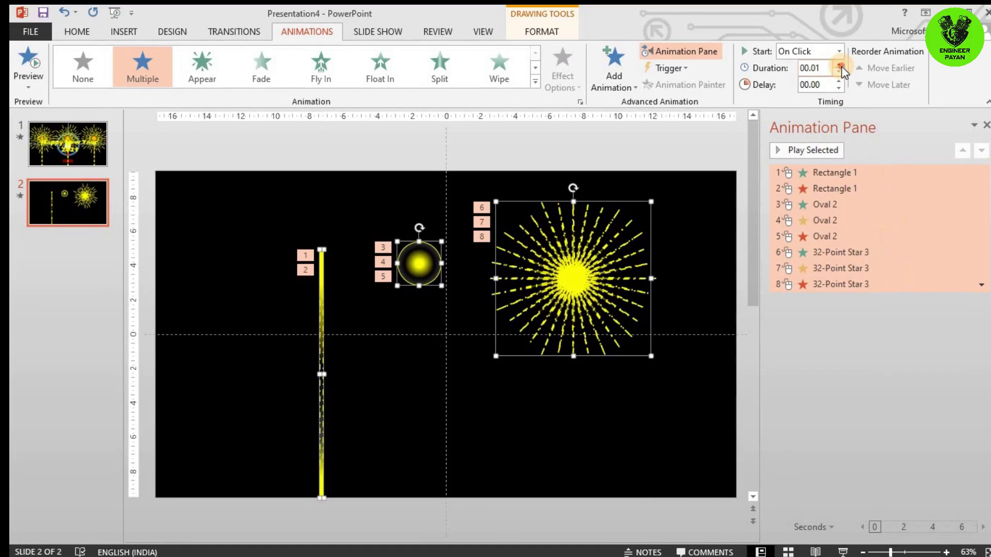
left_click(830, 61)
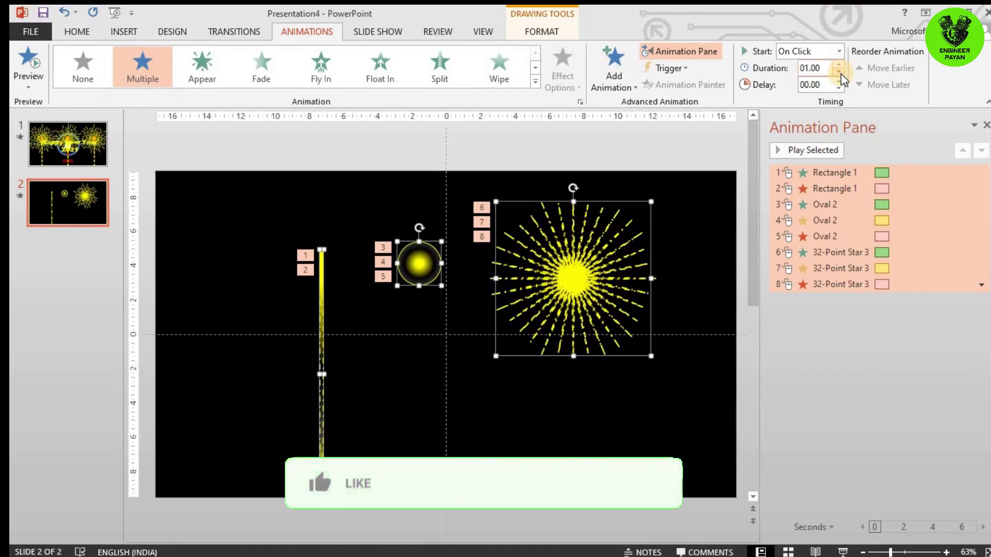
left_click(839, 391)
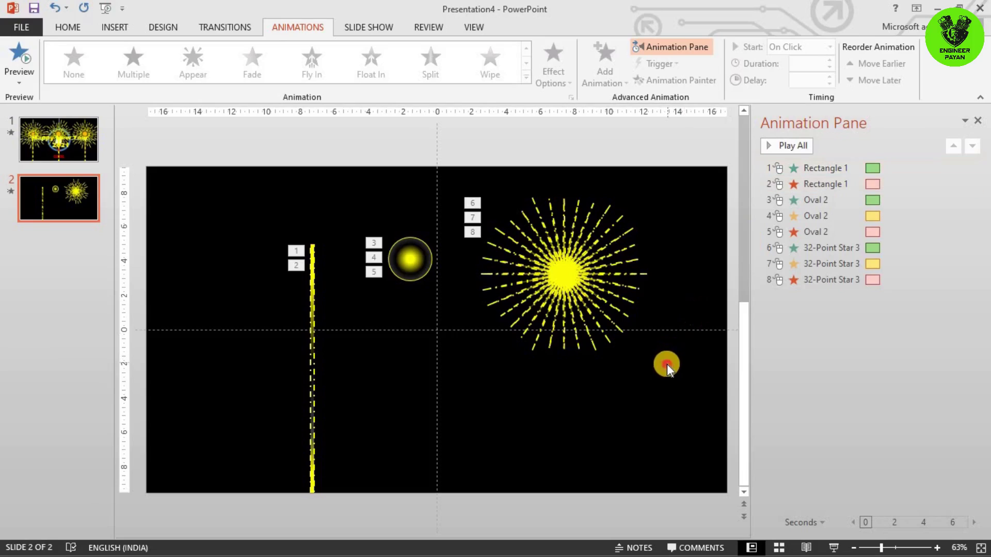
Set all animation effects on the slide to start With Previous.
key("ctrl+a")
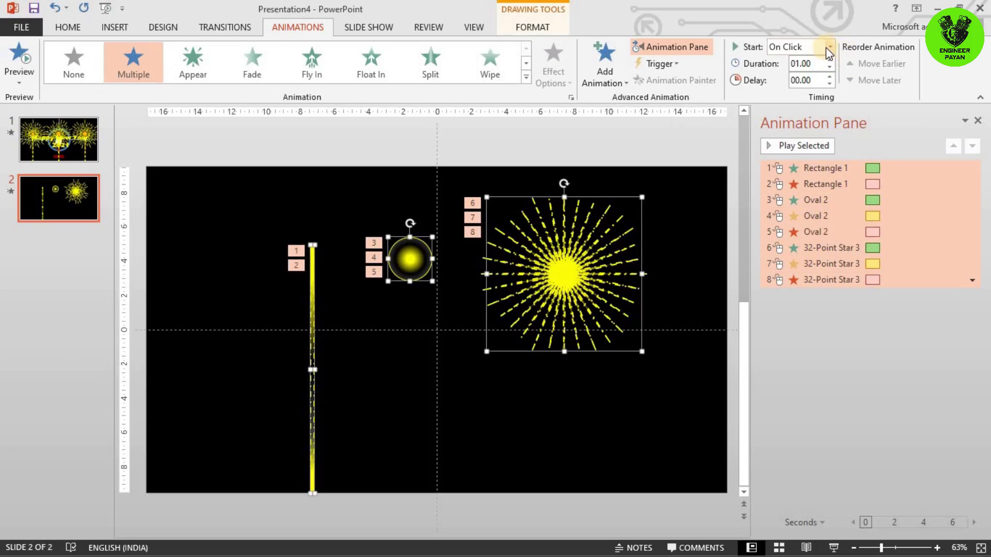
left_click(825, 49)
left_click(816, 78)
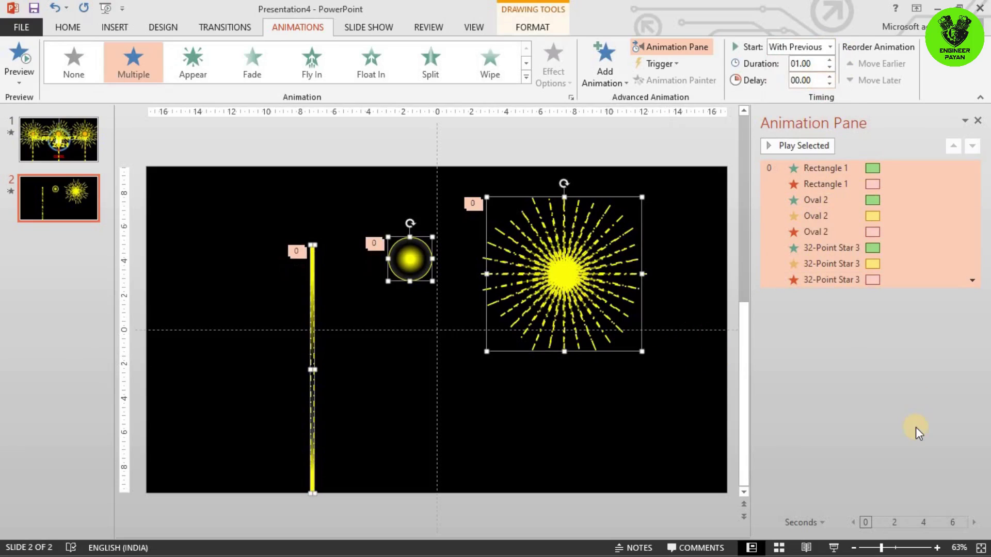
left_click(916, 432)
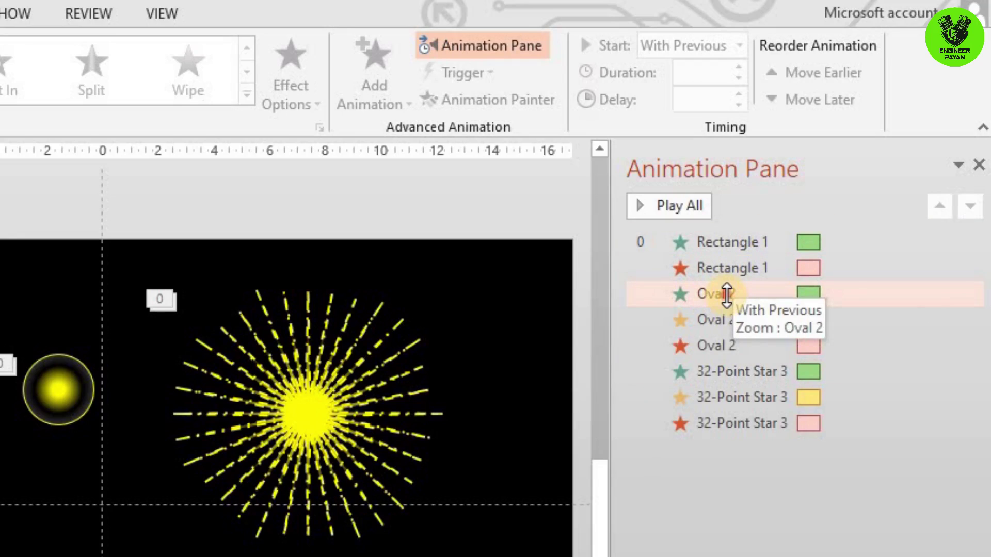
Reorder the circle's Zoom entrance before the rectangle's exit and its Dissolve Out after the star's emphasis effect, and preview the slide.
left_click_drag(726, 294, 729, 258)
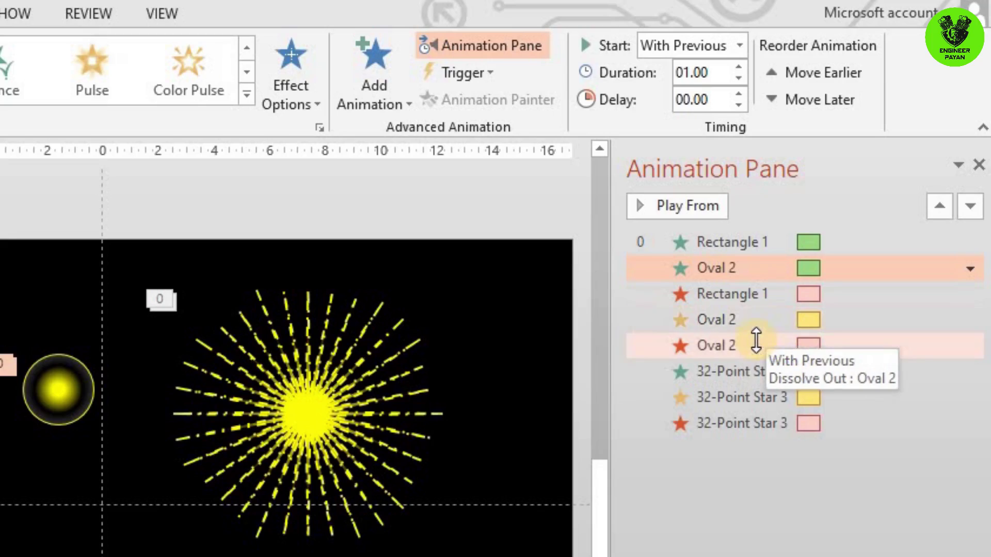
left_click_drag(755, 340, 758, 401)
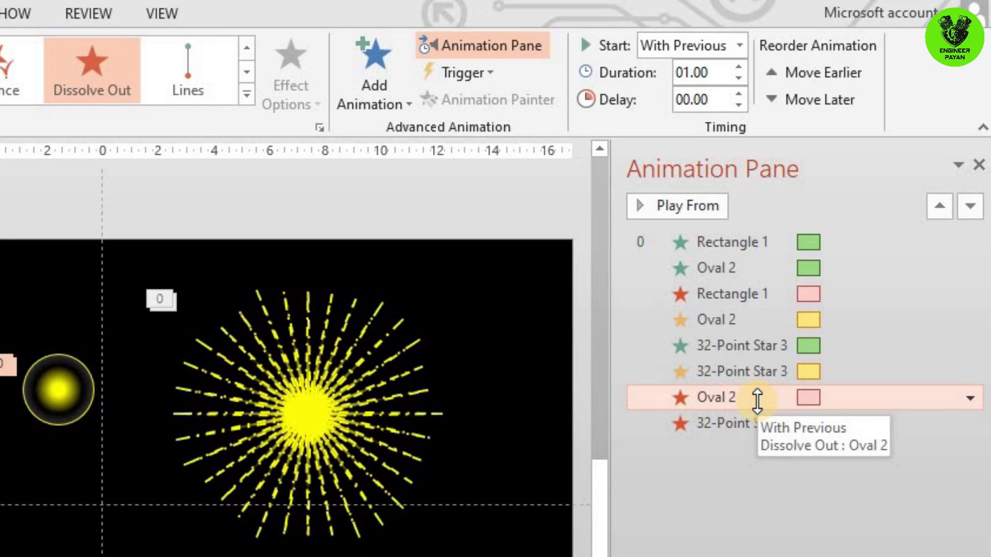
left_click(562, 428)
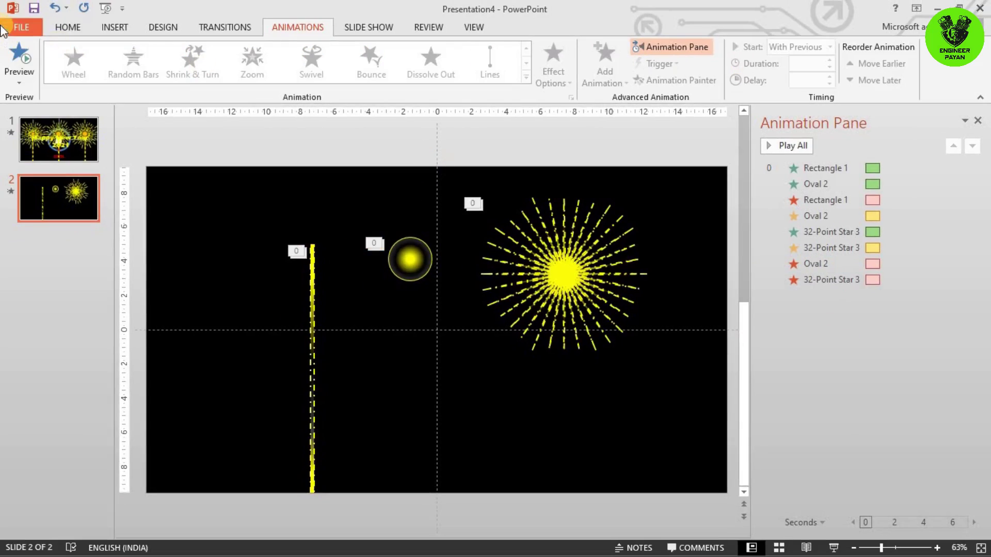
left_click(15, 52)
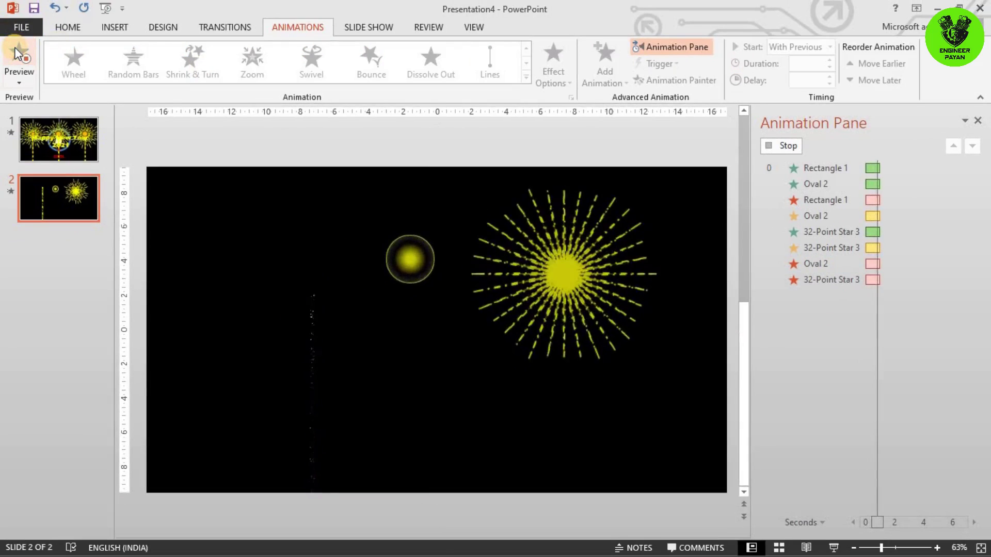
left_click(13, 45)
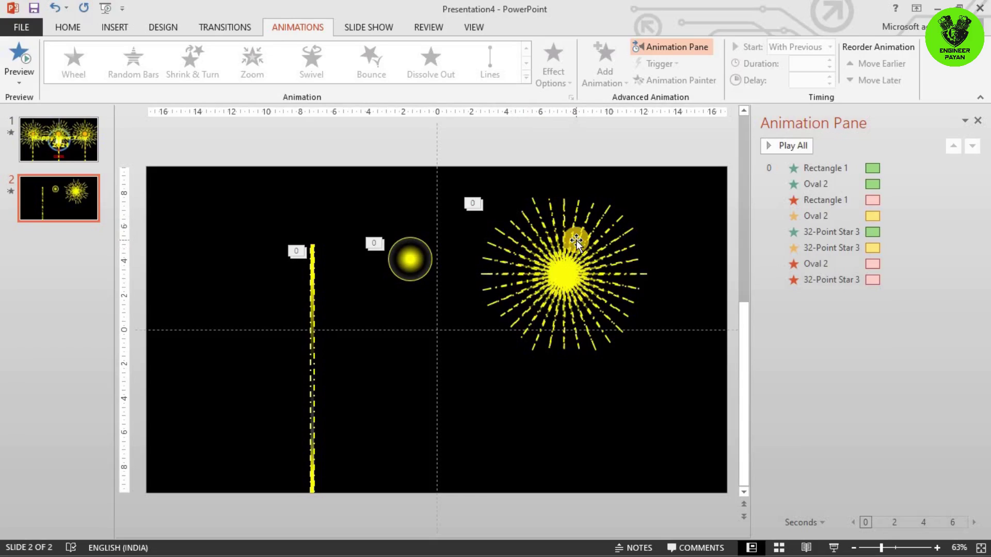
Set the circle's Zoom entrance and its Grow/Shrink emphasis to start After Previous.
left_click(872, 182)
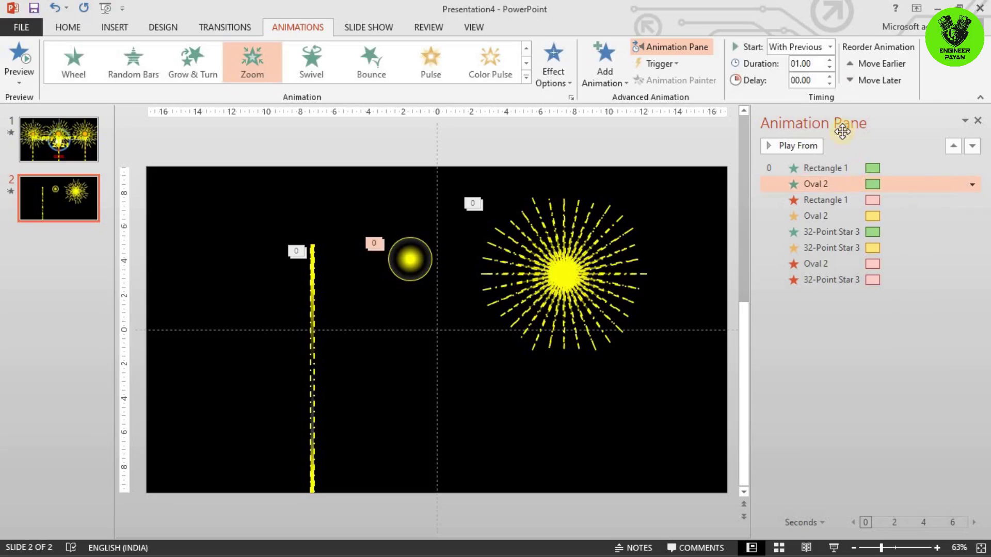
left_click(832, 47)
left_click(797, 152)
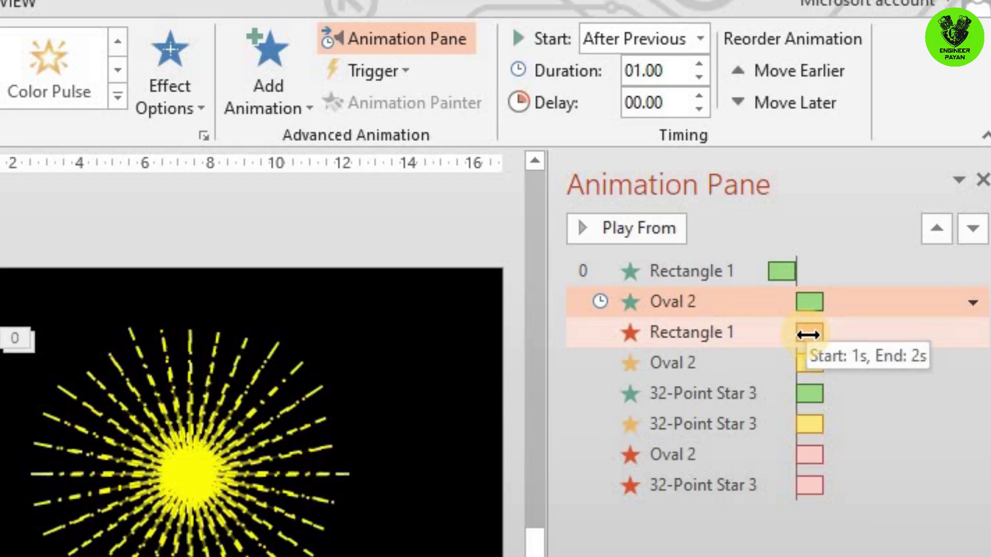
left_click(808, 364)
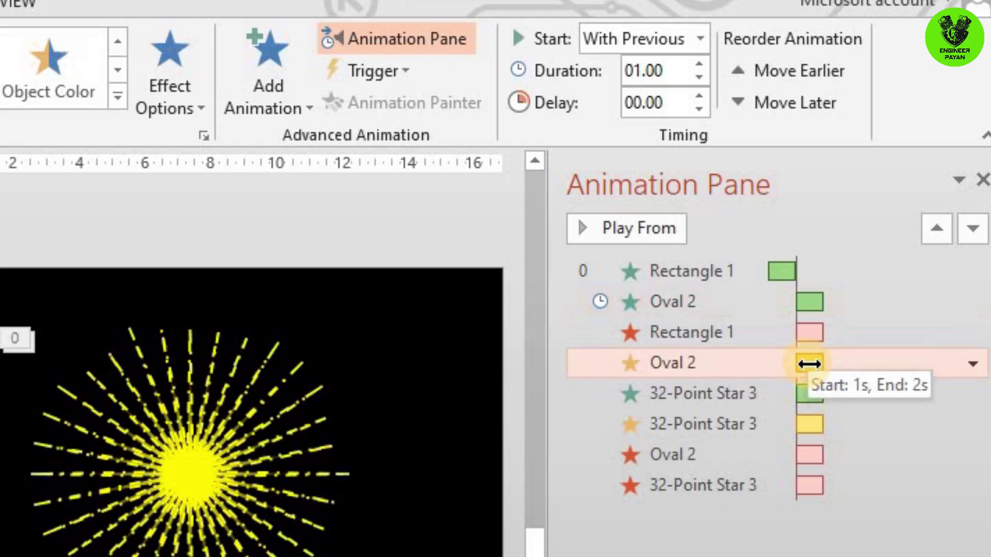
left_click(701, 48)
left_click(676, 124)
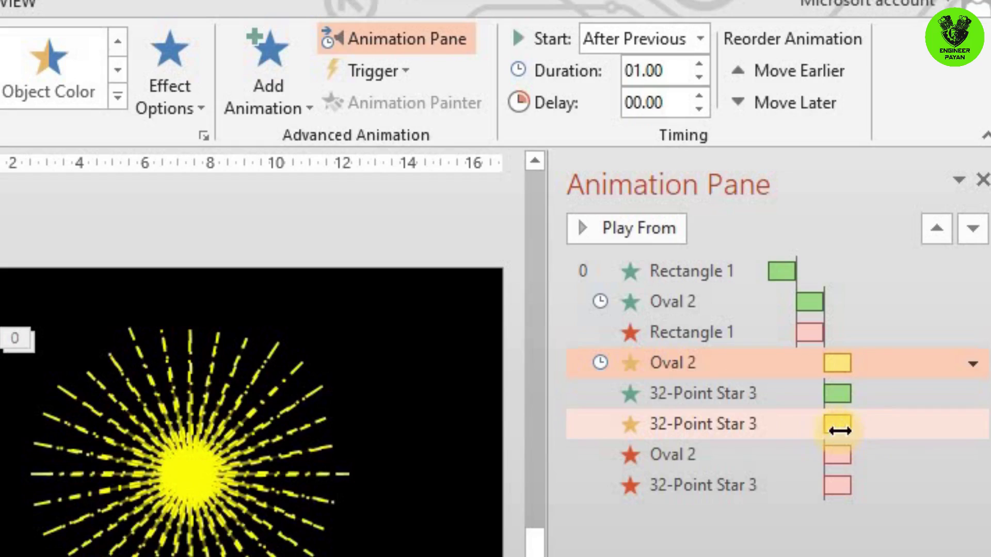
Set the 32-point star's Grow/Shrink emphasis and Dissolve Out exit to start After Previous, and preview the animations.
left_click(836, 420)
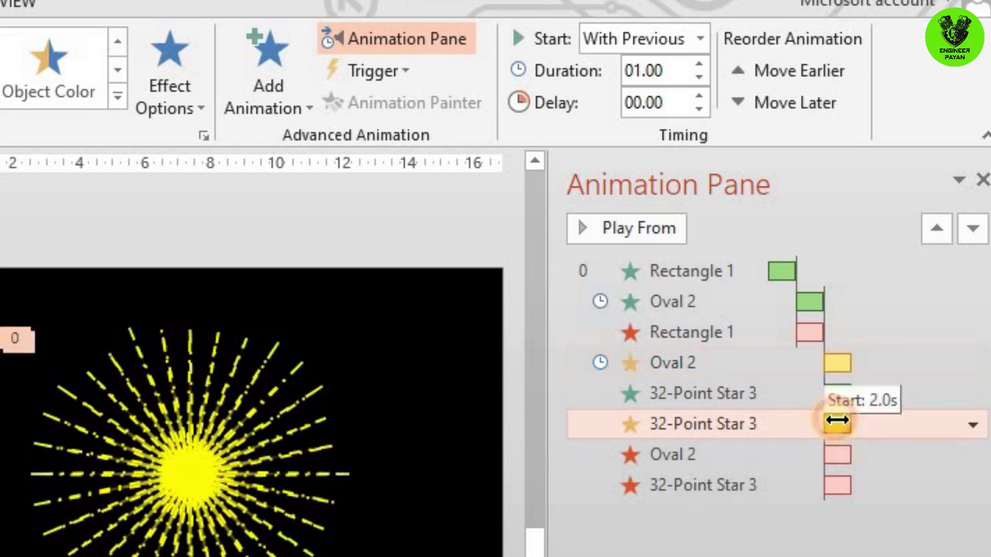
left_click(701, 38)
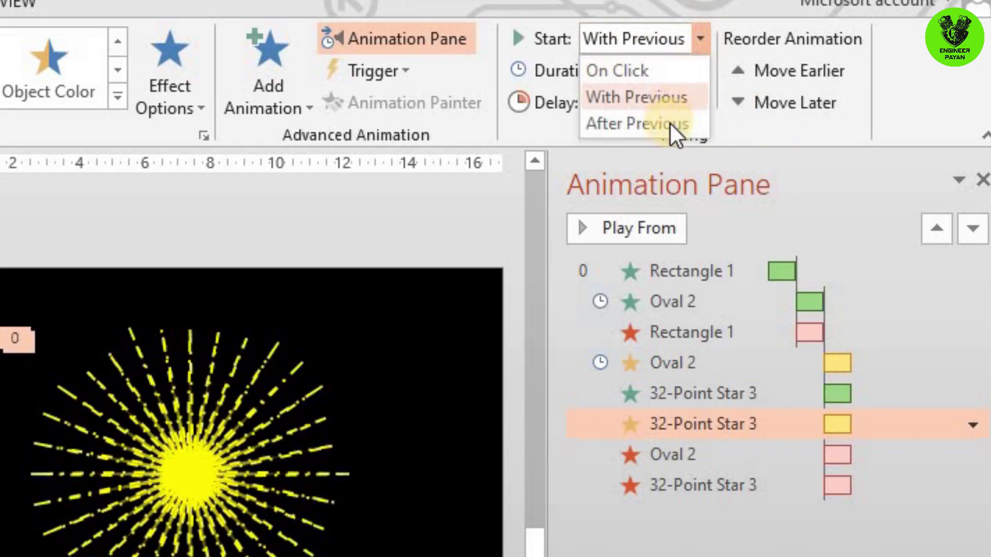
left_click(668, 125)
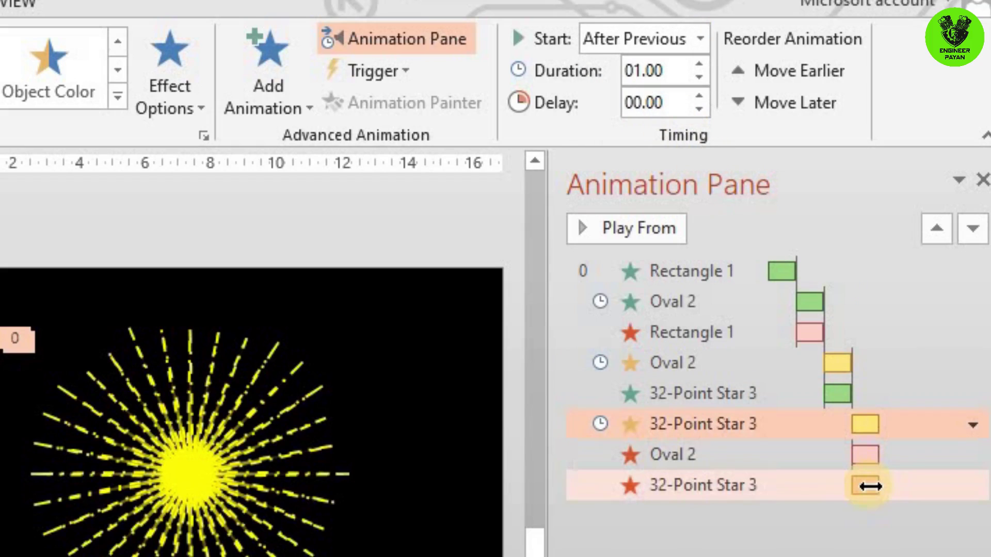
left_click(865, 484)
left_click(708, 44)
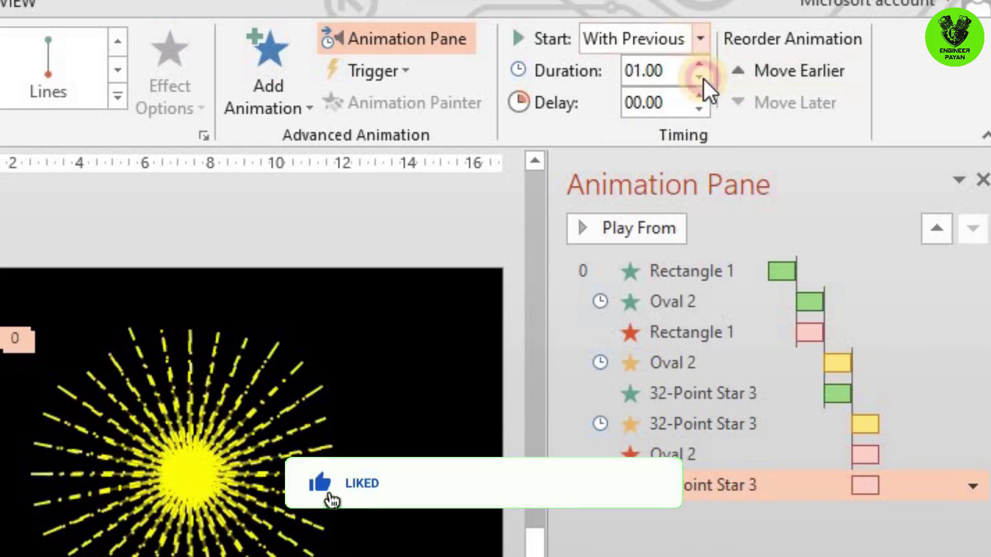
left_click(697, 125)
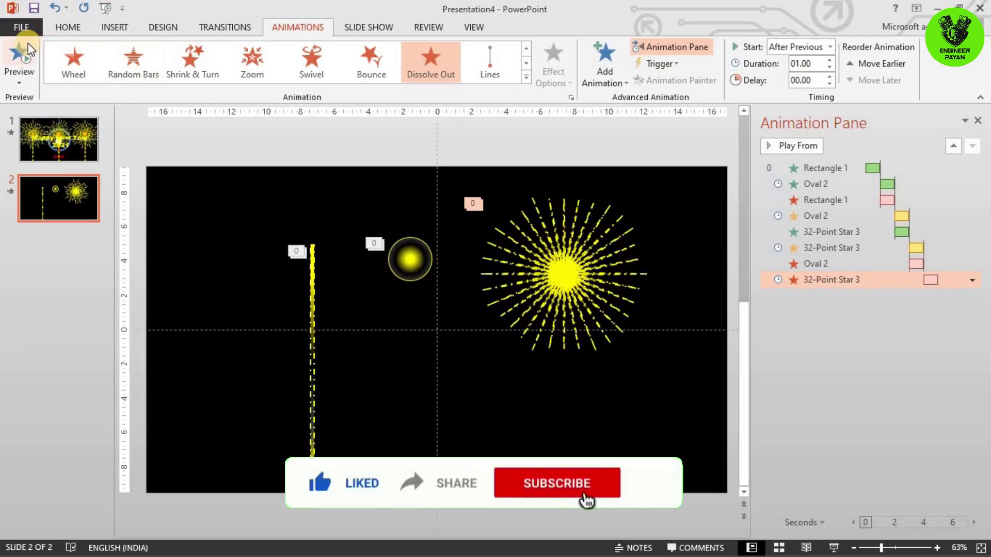
left_click(26, 52)
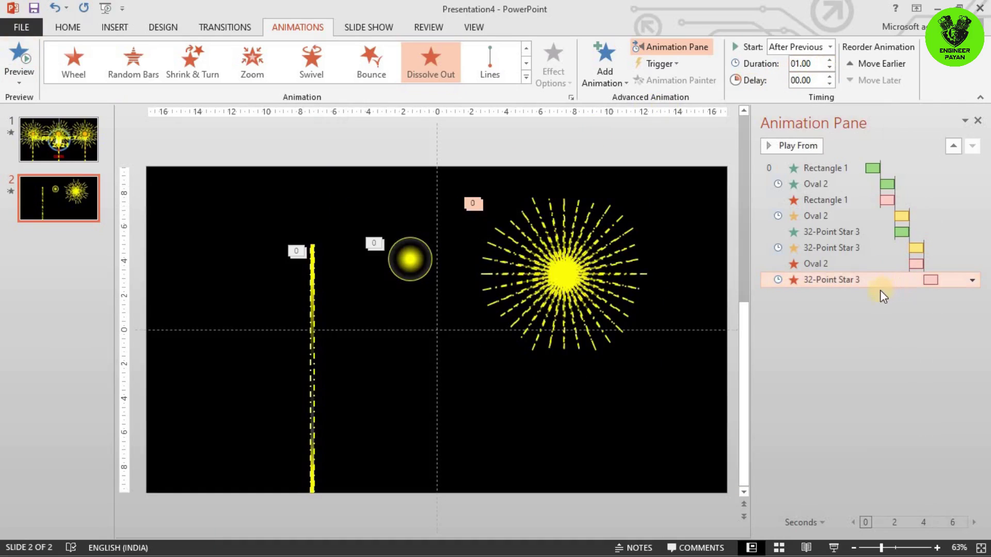
Set the duration of all animation effects to 0.75 seconds and preview the sequence.
key("ctrl+a")
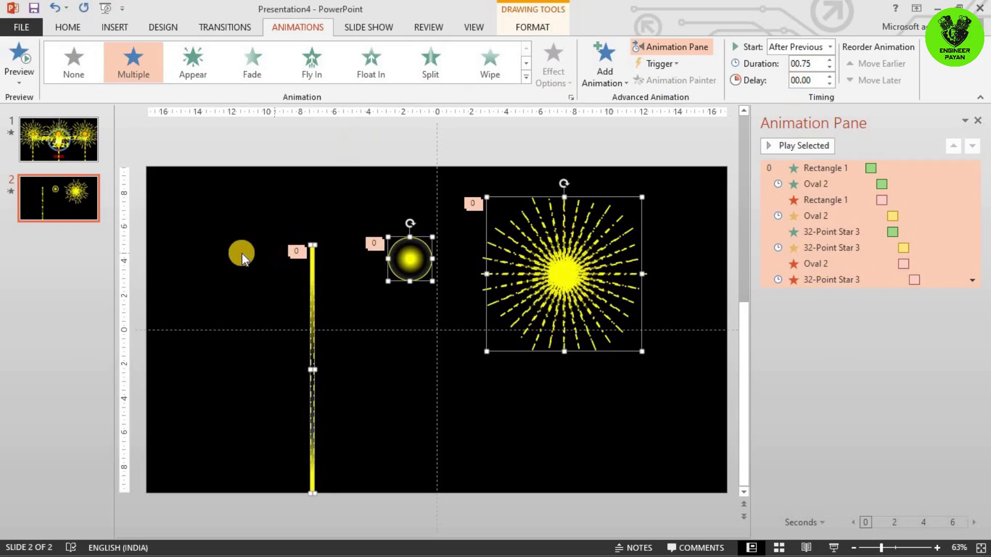
left_click(242, 253)
left_click(18, 57)
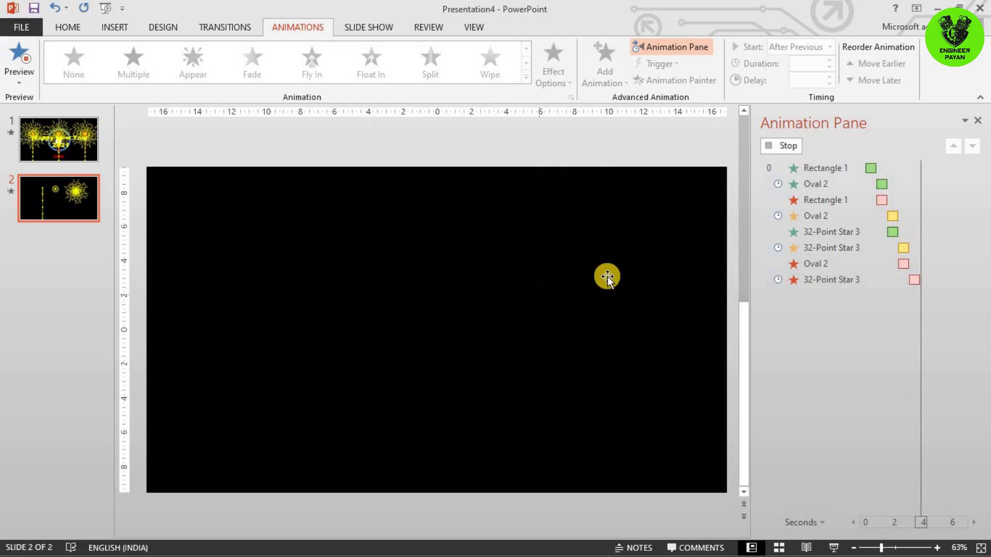
Move the 32-point star closer to the slide's centre and place the circle in front of it, centred on the star.
left_click(607, 277)
left_click_drag(565, 279, 505, 296)
left_click_drag(428, 277, 515, 312)
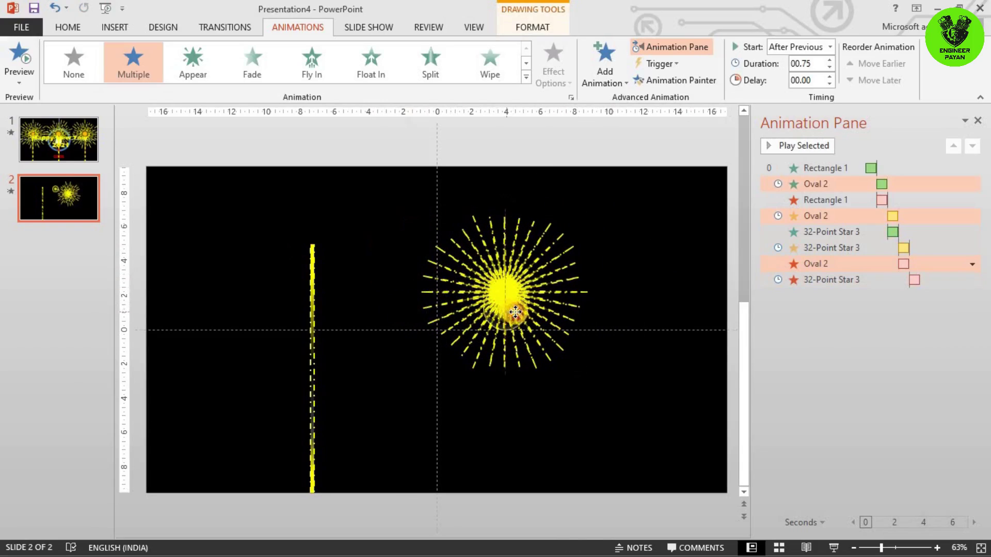
right_click(626, 302)
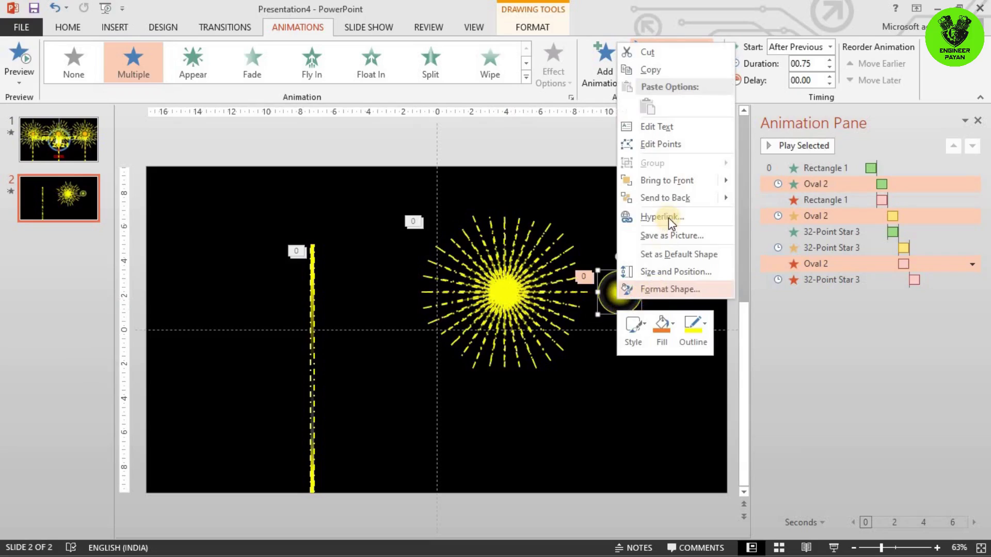
left_click(668, 185)
left_click_drag(596, 289, 482, 289)
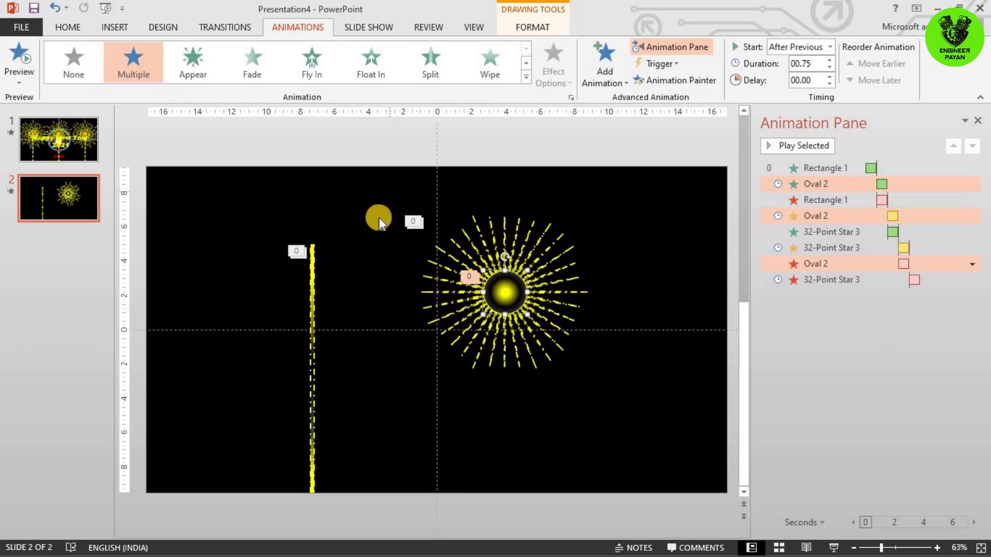
Move the star and circle together onto the slide's vertical centreline.
left_click(464, 305)
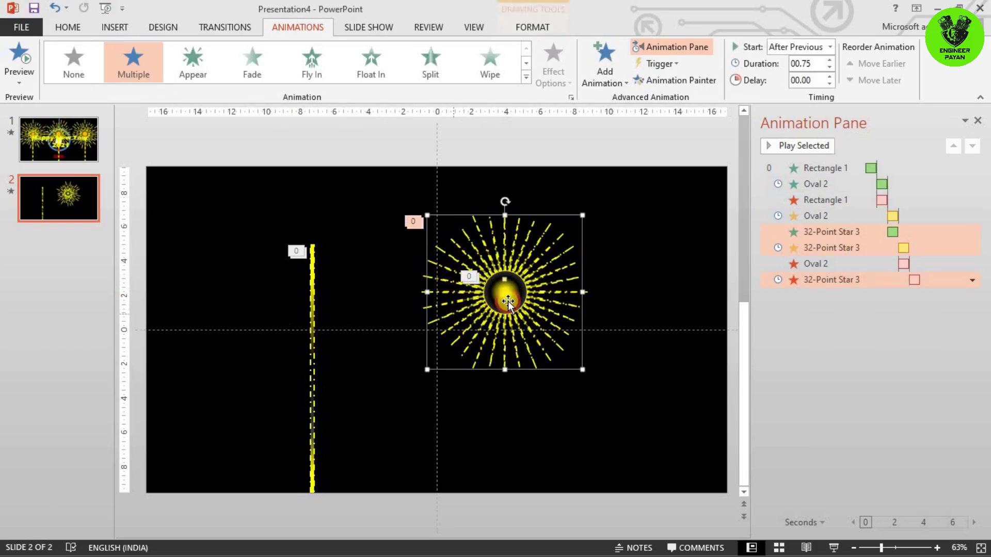
left_click(506, 302, "shift")
left_click_drag(451, 299, 384, 296)
Position the rectangle on the vertical centreline below the circle, extending past the slide's lower edge, and preview the firework.
left_click(308, 335)
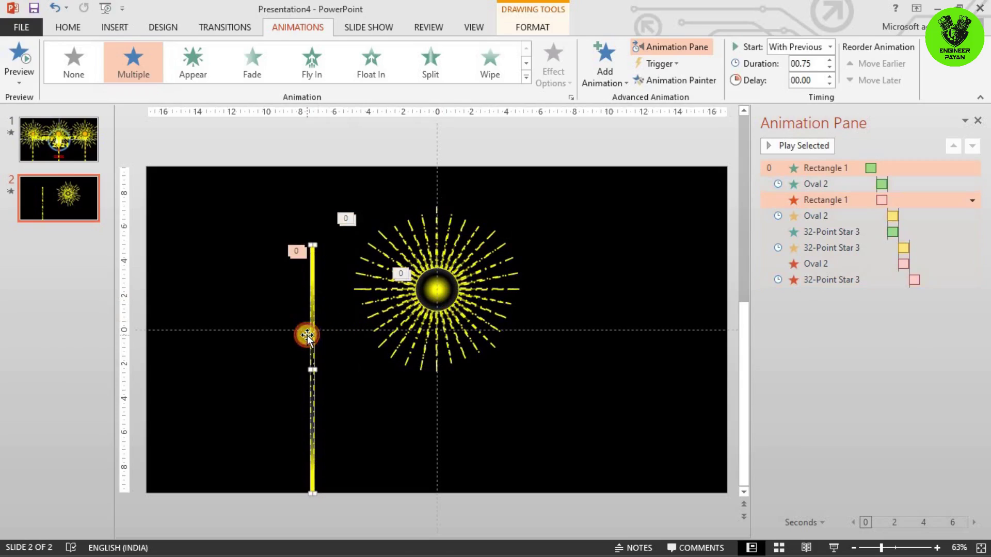
left_click_drag(327, 330, 438, 395)
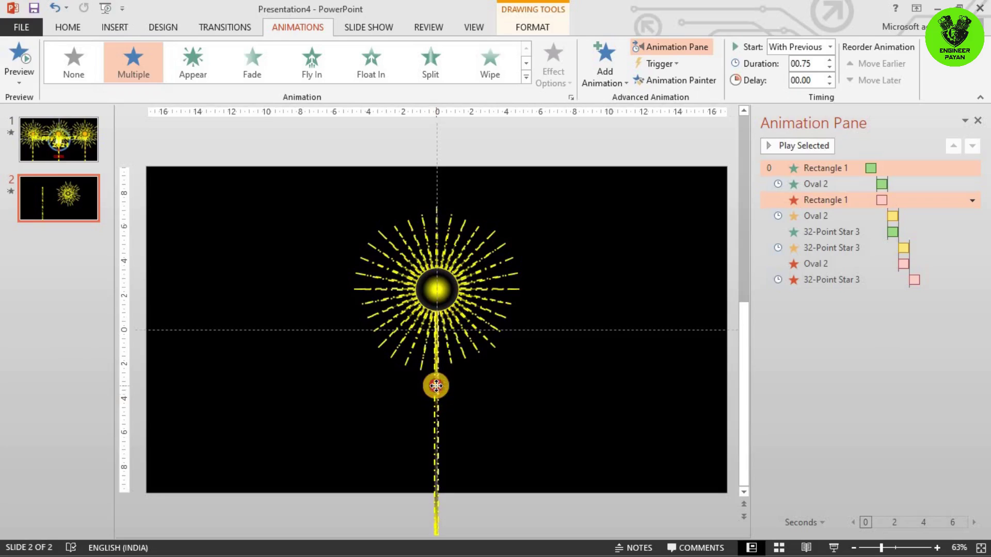
left_click(512, 383)
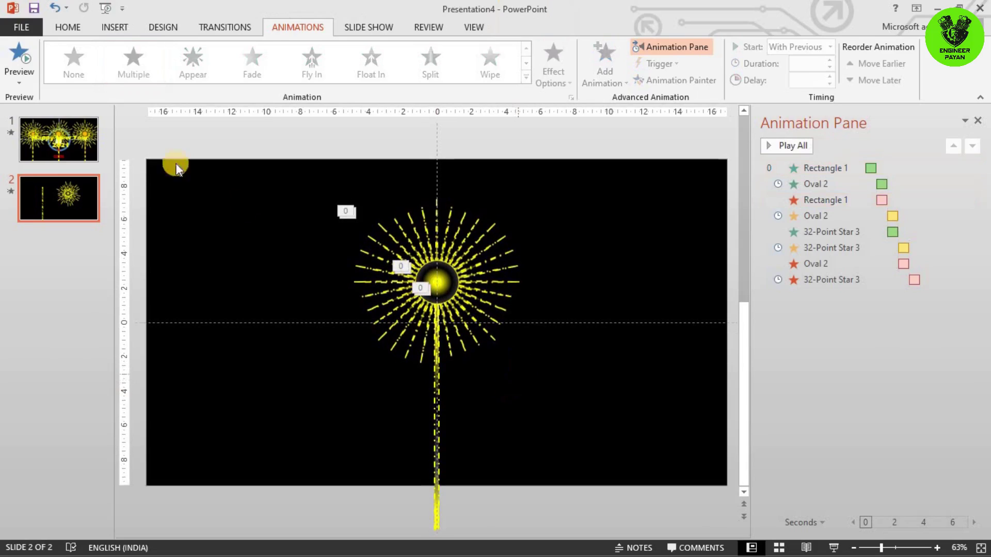
left_click(25, 56)
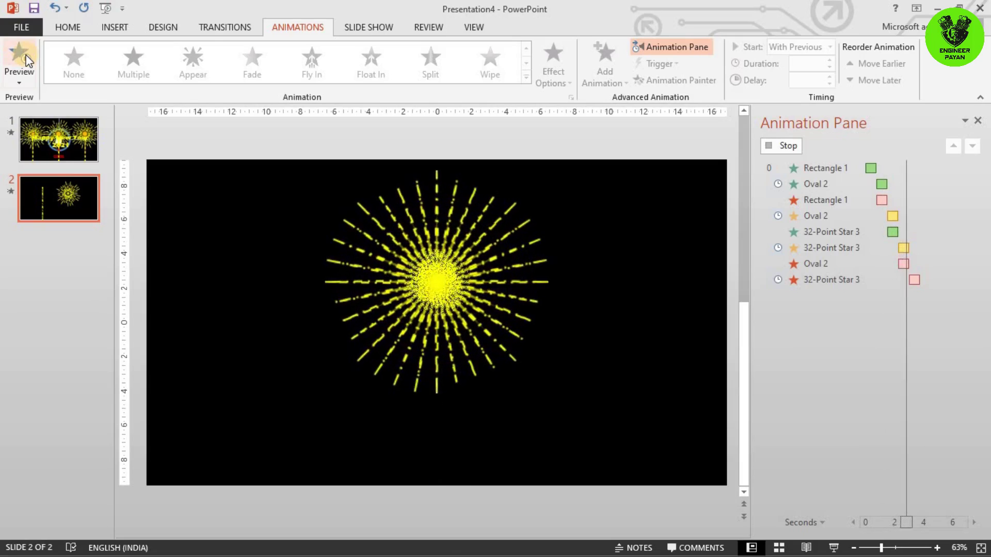
left_click(27, 51)
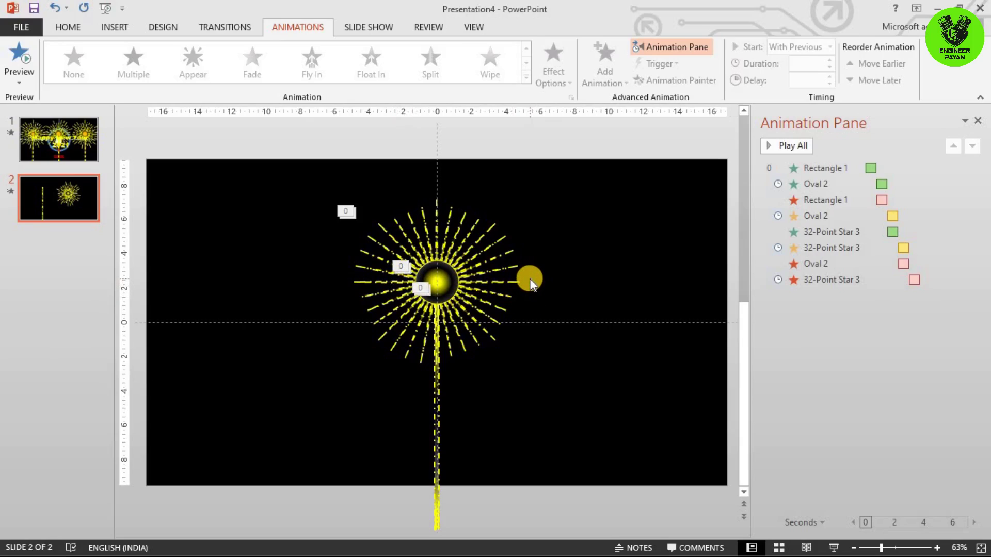
Add the Explosion sound to the 32-point star's Zoom entrance effect and play the slide show to check it.
left_click(498, 240)
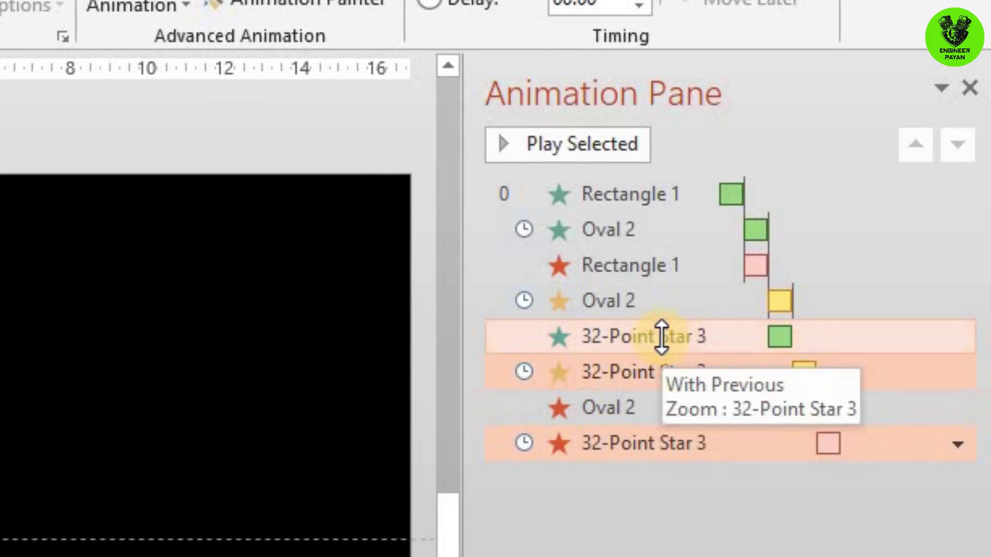
right_click(661, 341)
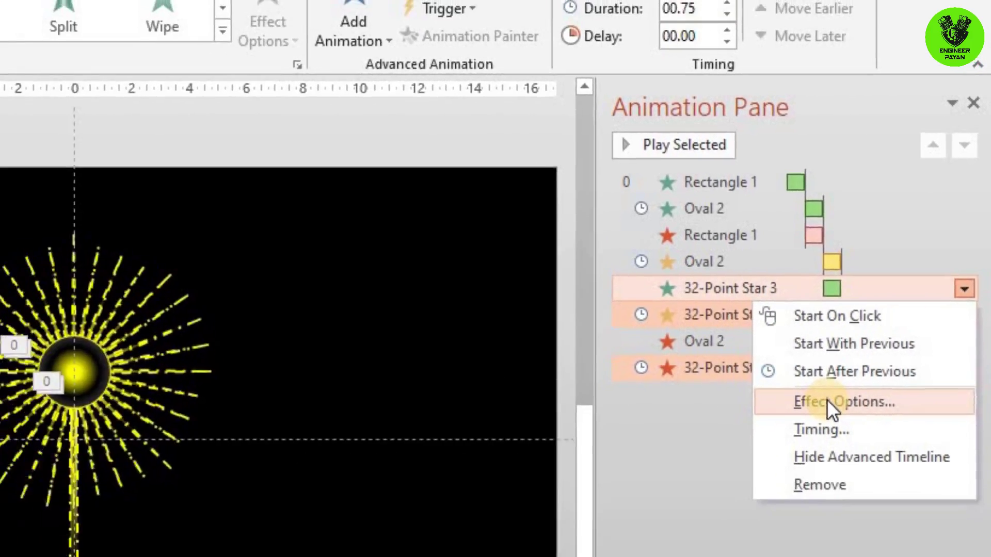
left_click(773, 487)
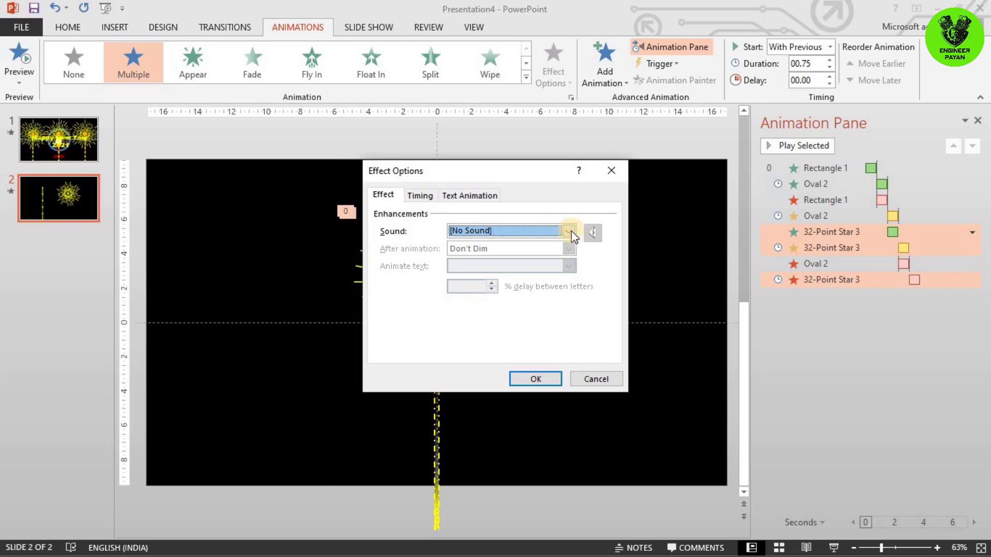
left_click(570, 232)
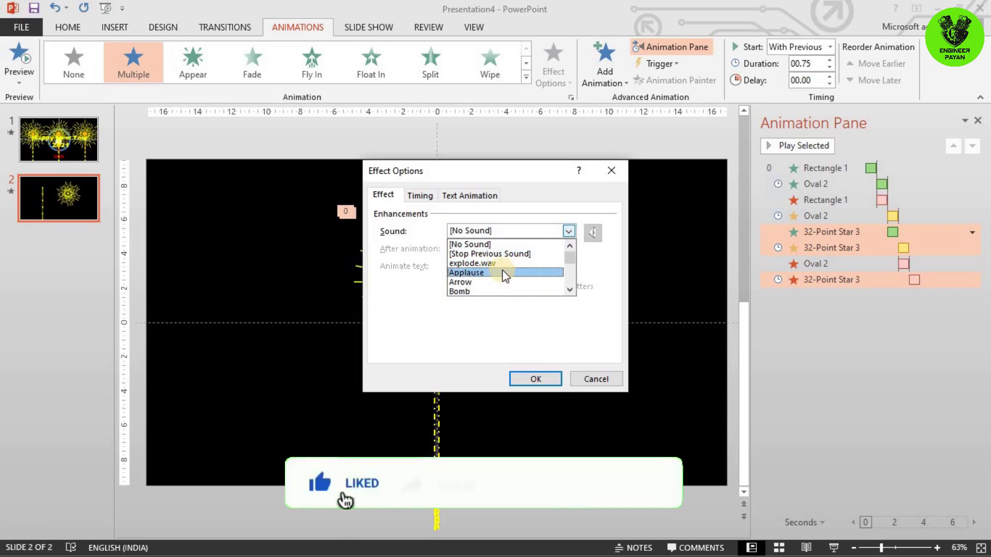
scroll(502, 271, "down", 1)
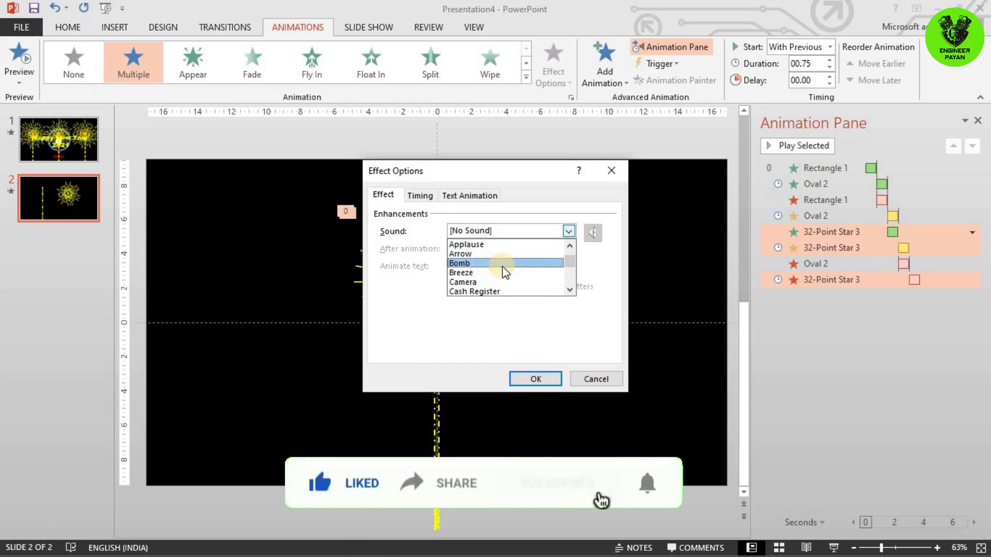
scroll(503, 267, "down", 1)
scroll(495, 273, "down", 1)
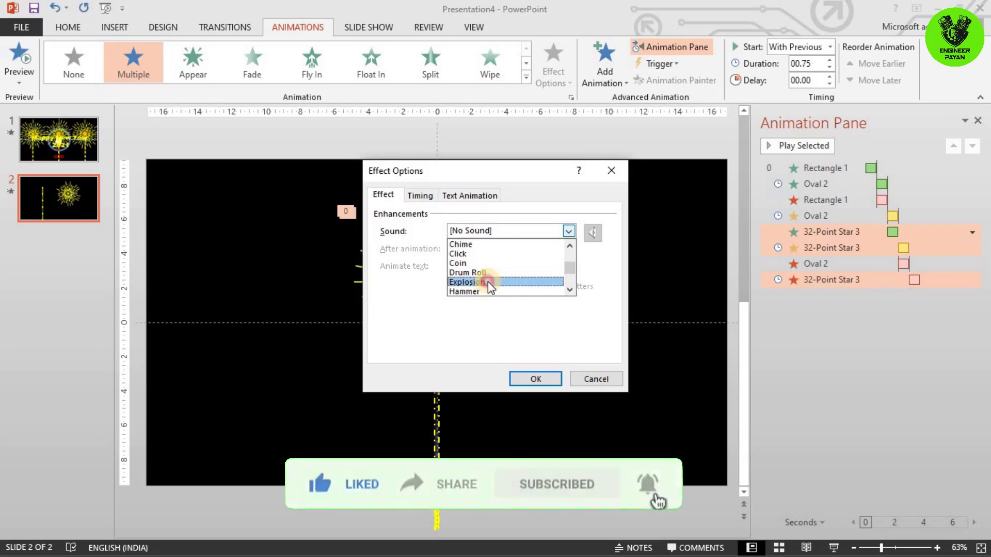
left_click(489, 282)
left_click(542, 379)
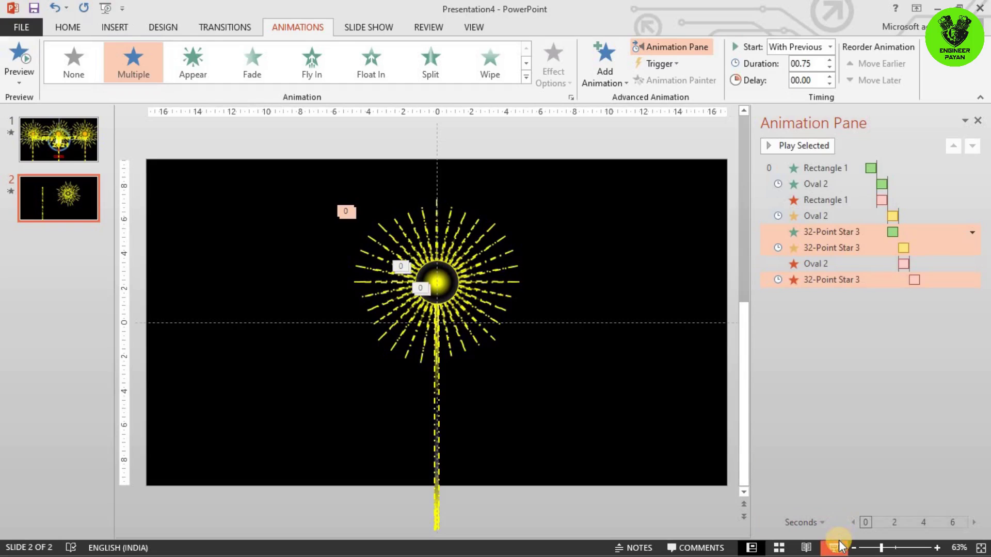
left_click(834, 546)
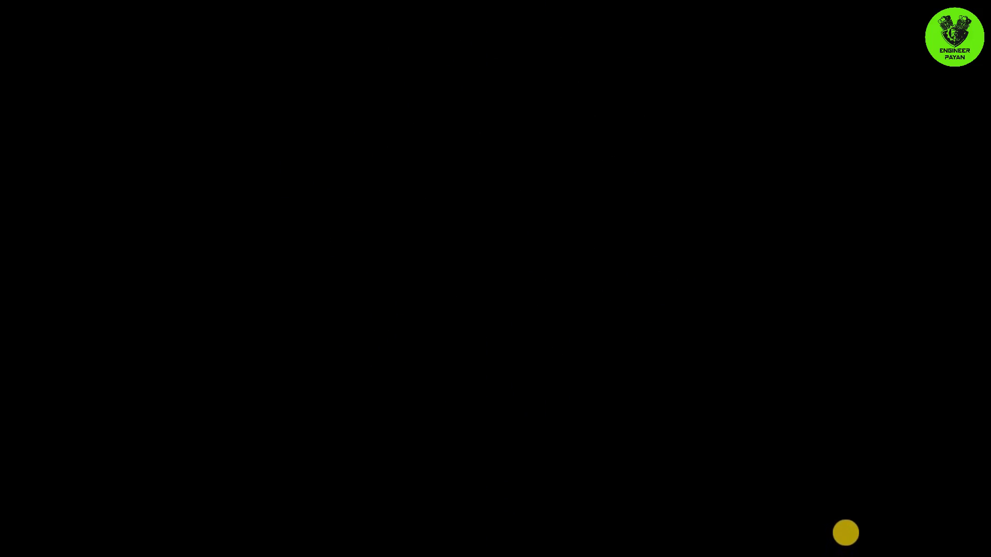
left_click(845, 532)
Move the complete firework to the left part of the slide and place a duplicate level with it on the right.
left_click_drag(264, 188, 638, 544)
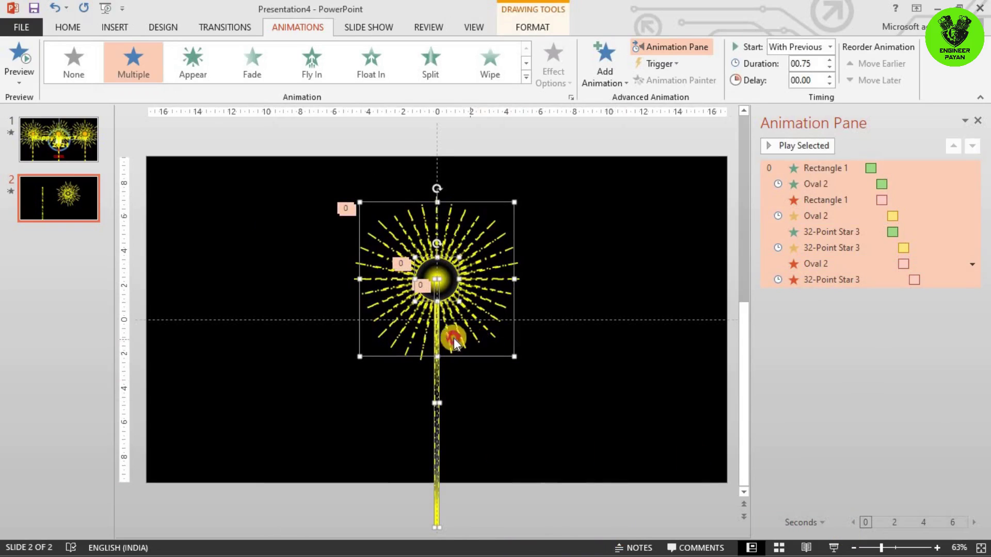
left_click(400, 327)
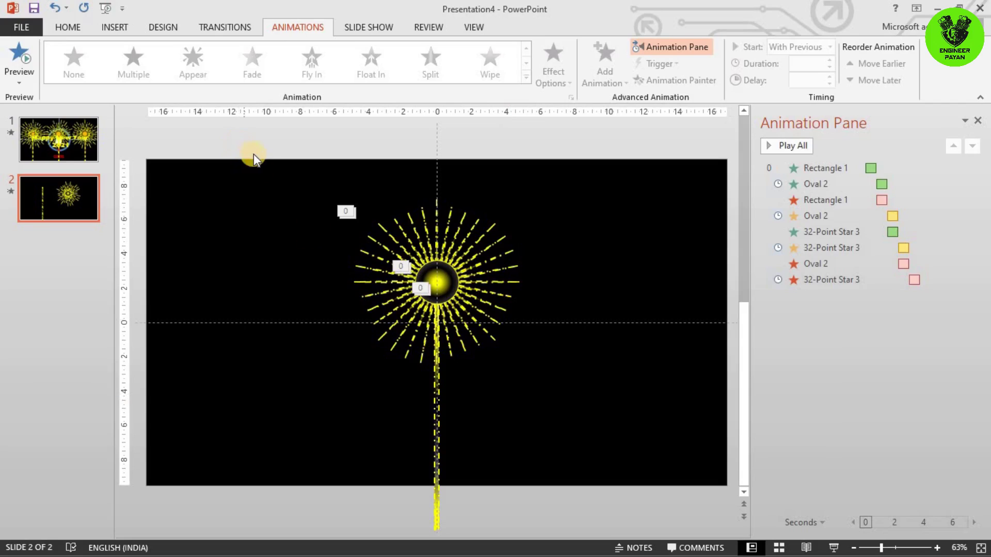
left_click_drag(253, 153, 608, 537)
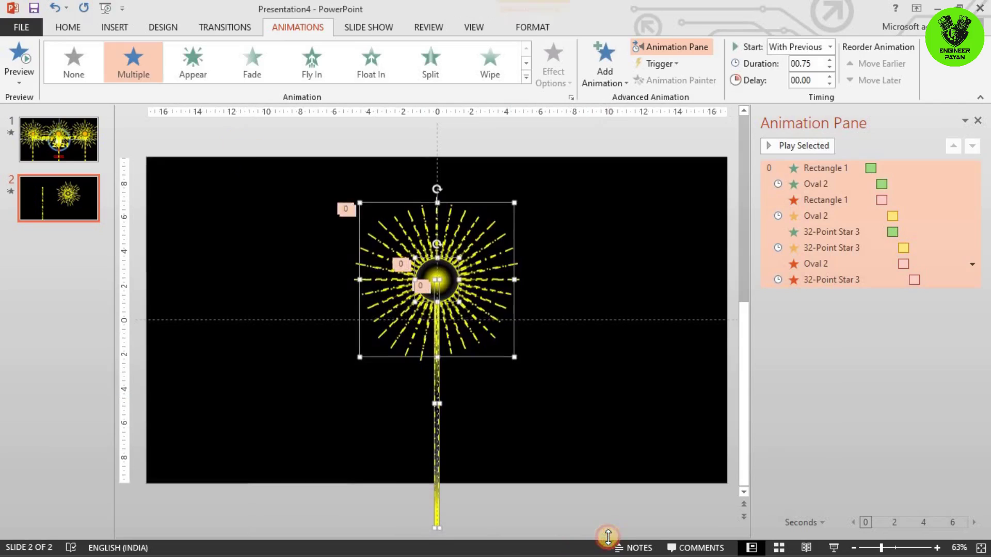
left_click(470, 325)
left_click_drag(466, 317, 666, 308)
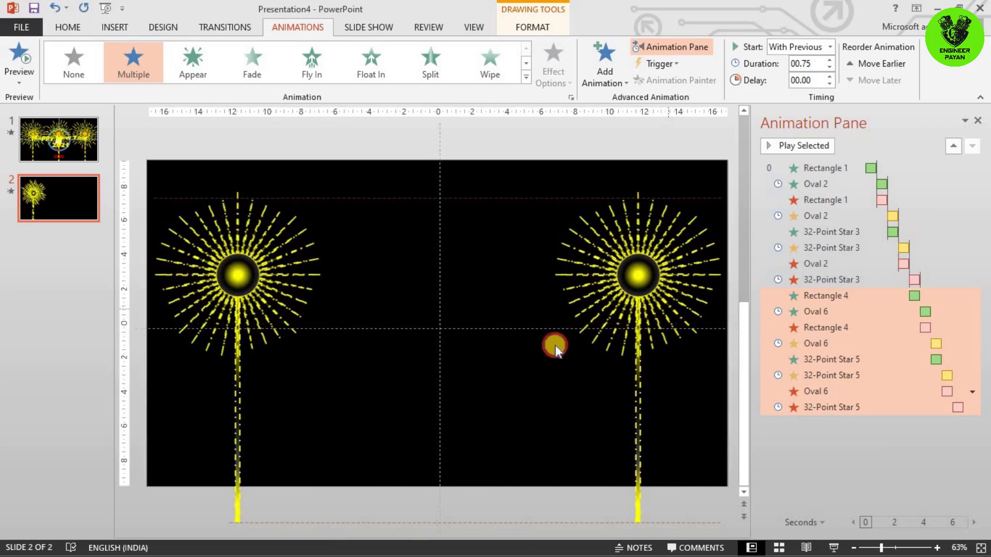
left_click(497, 351)
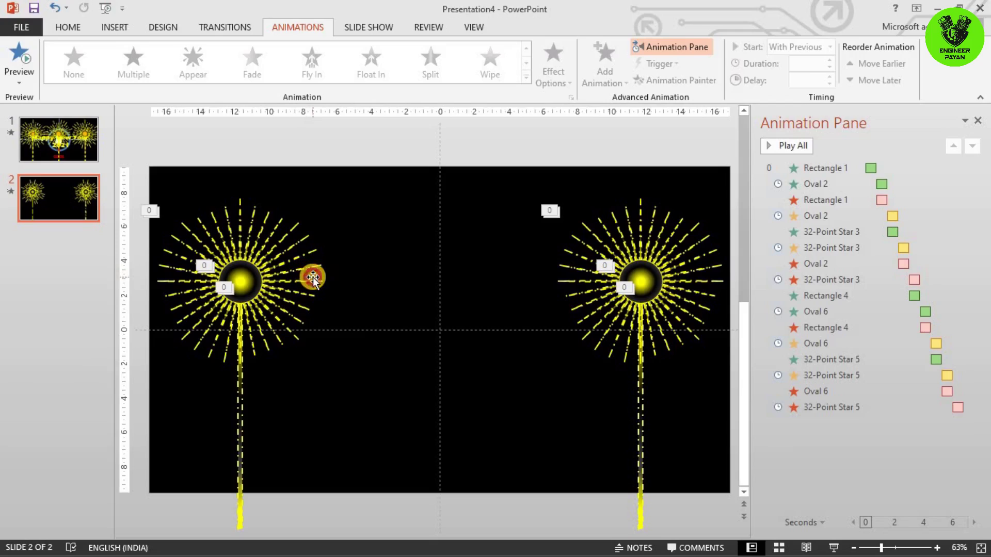
Duplicate the left firework's star, circle and rectangle, place the copy midway between the two fireworks, and play the slide show.
left_click(258, 281)
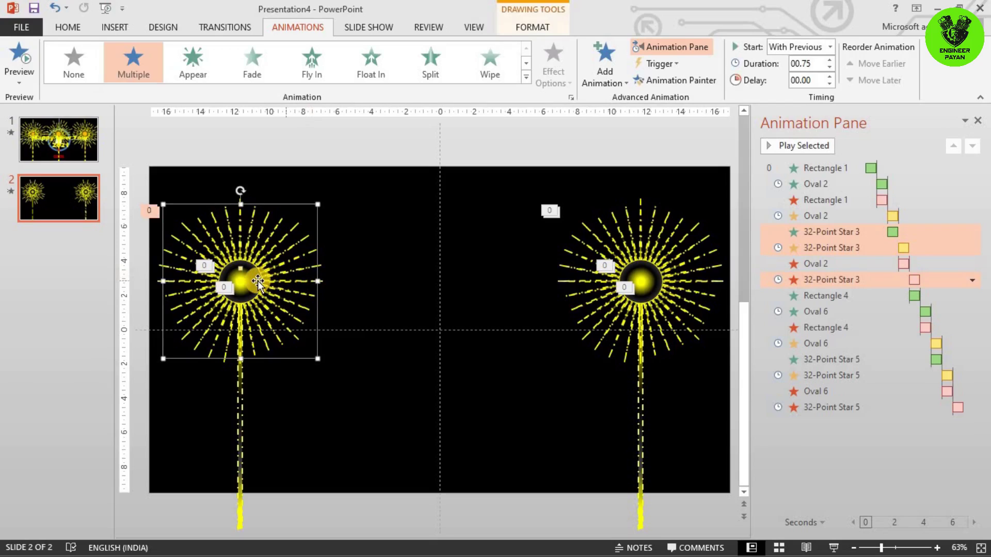
left_click(241, 402, "shift")
key("ctrl+d")
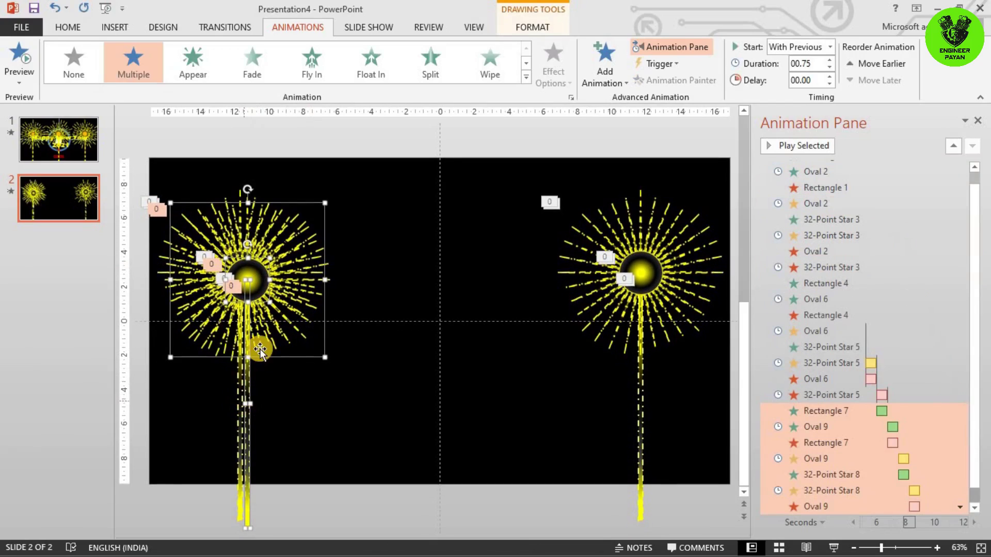
left_click_drag(270, 337, 463, 334)
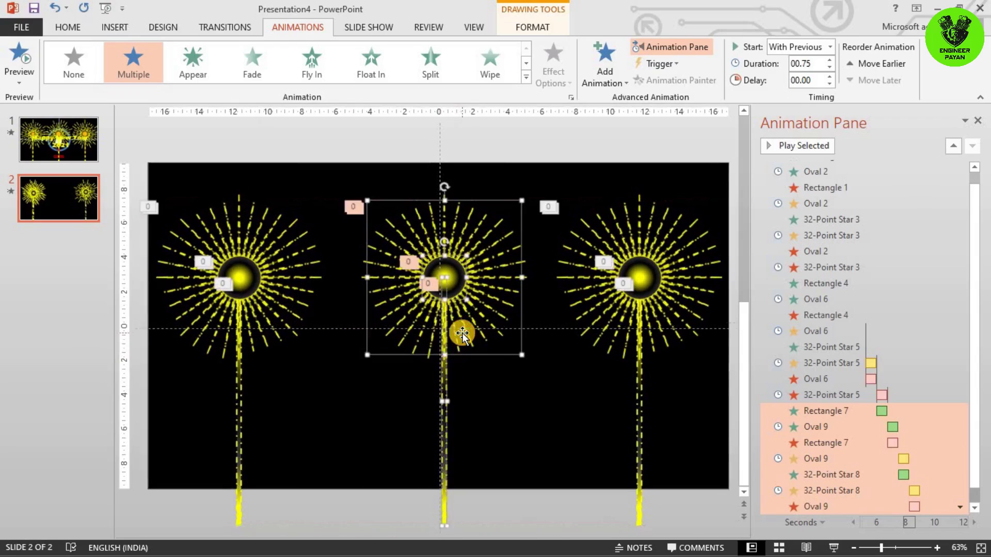
left_click(837, 547)
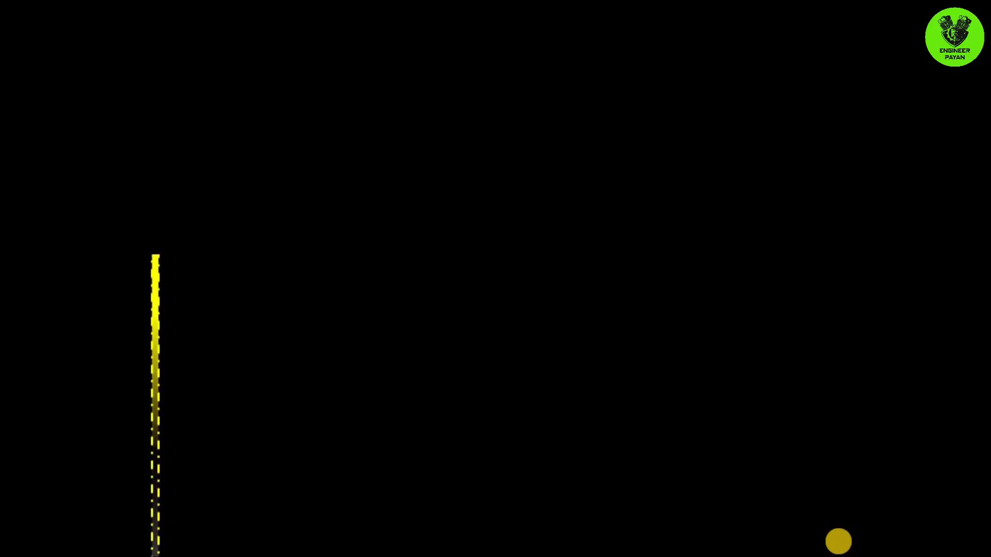